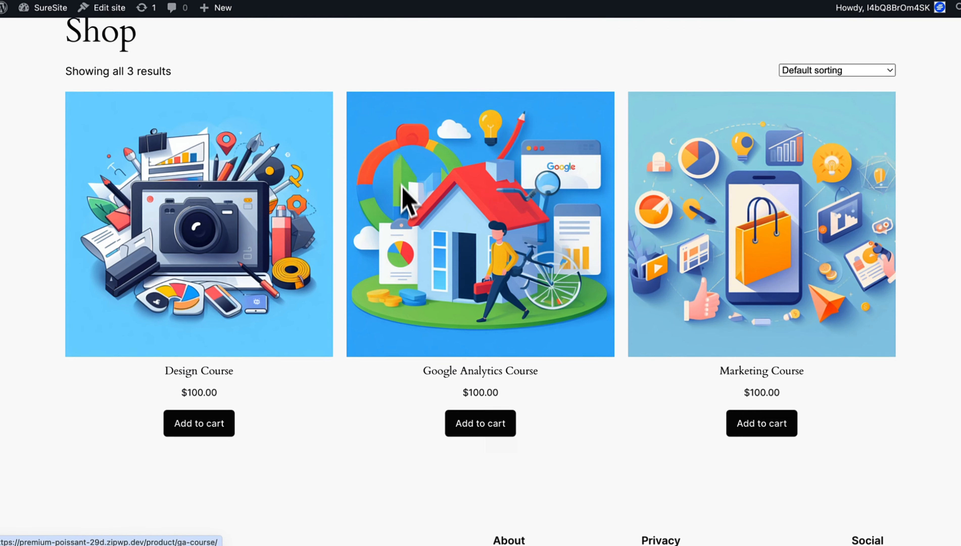
Review the WooCommerce shop's course products against the Tutor LMS course list, and switch to the SureTriggers workflow.
{"action": "scroll", "coordinate": [408, 210], "scroll_direction": "up", "scroll_amount": 2}
{"action": "scroll", "coordinate": [407, 215], "scroll_direction": "down", "scroll_amount": 2}
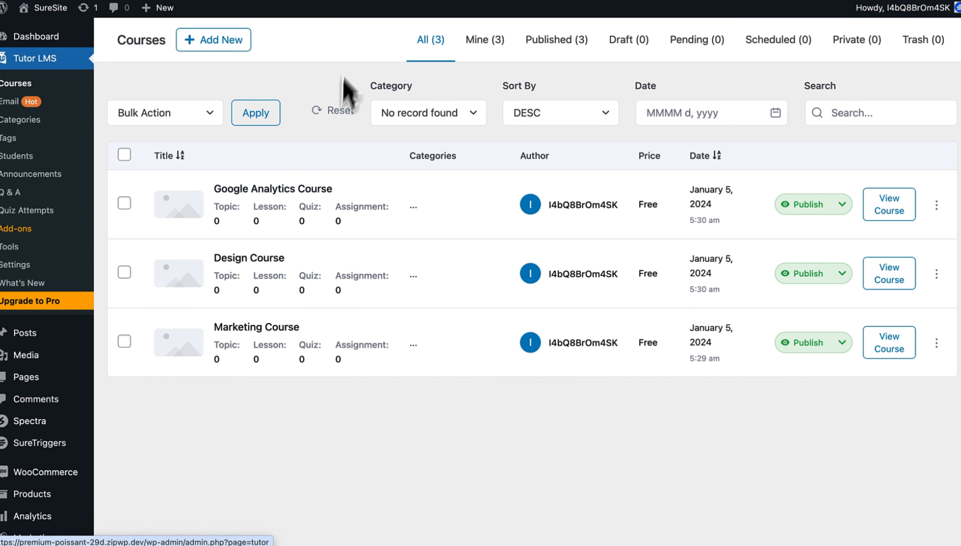
{"action": "left_click", "coordinate": [369, 1]}
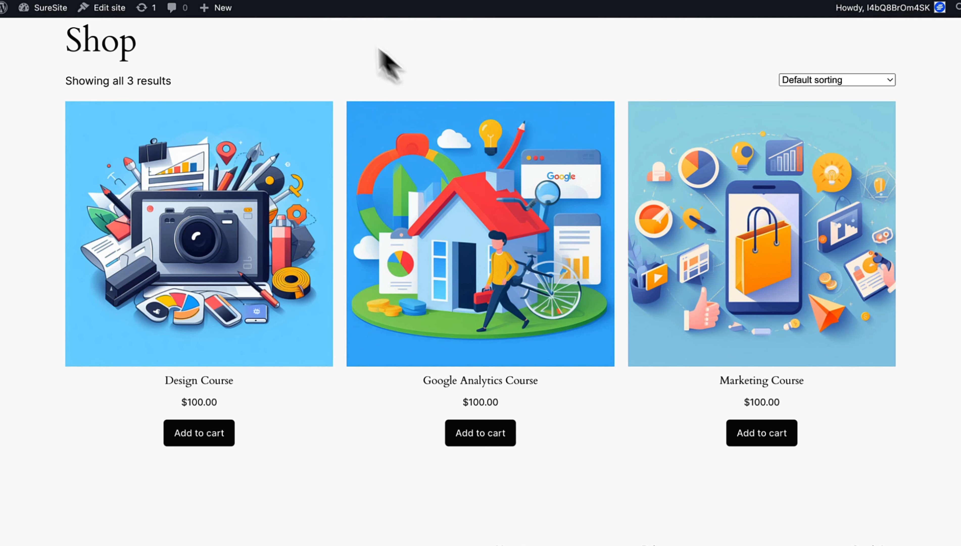
{"action": "left_click", "coordinate": [278, 2]}
{"action": "left_click", "coordinate": [116, 1]}
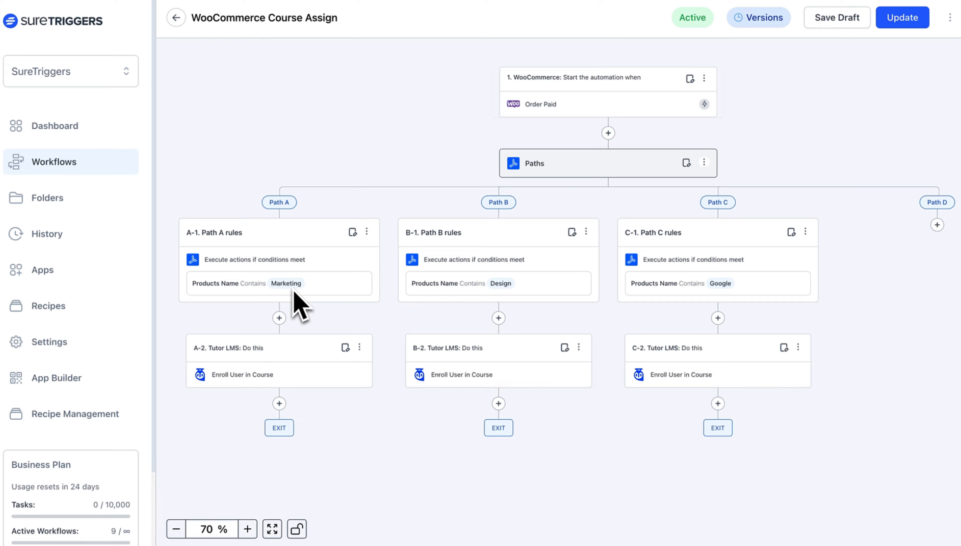
Examine the Tutor LMS enrollment actions of Paths A, B and C and the Path C condition in the WooCommerce Course Assign workflow.
{"action": "left_click", "coordinate": [287, 382]}
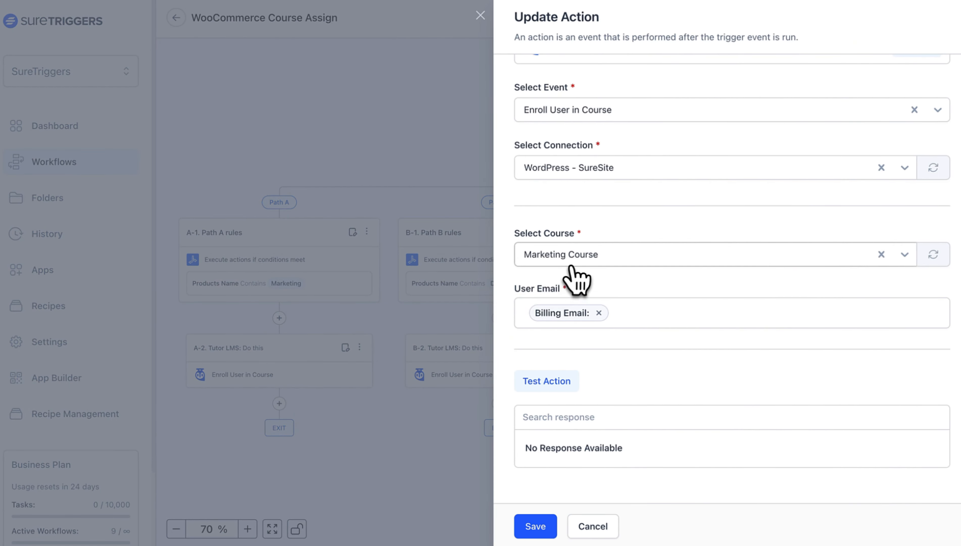
{"action": "left_click", "coordinate": [535, 526]}
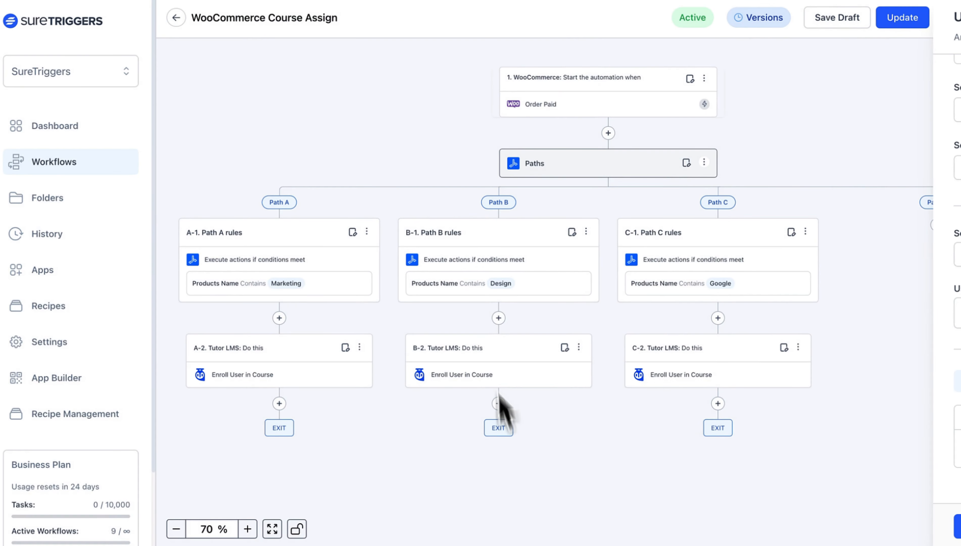
{"action": "left_click", "coordinate": [490, 367]}
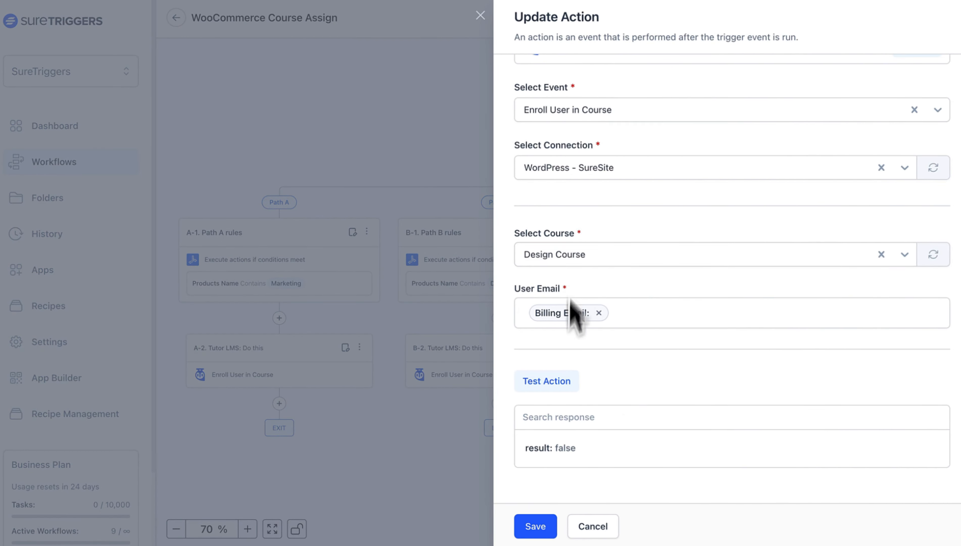
{"action": "left_click", "coordinate": [536, 531]}
{"action": "left_click", "coordinate": [726, 285]}
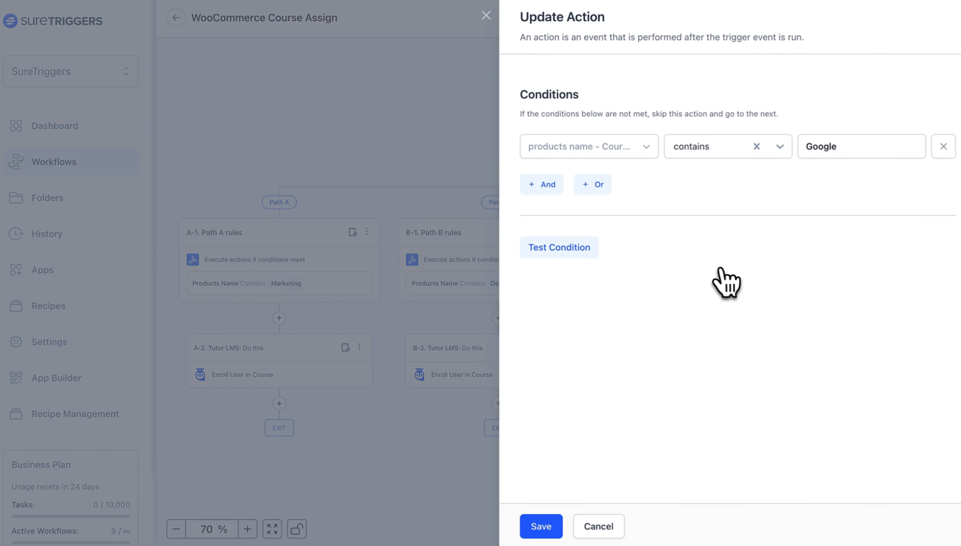
{"action": "left_click", "coordinate": [600, 531]}
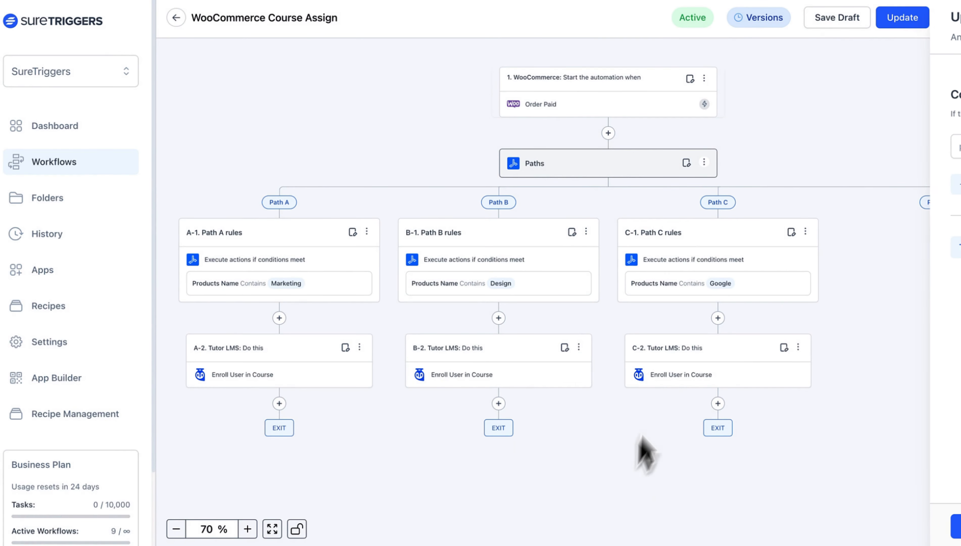
{"action": "left_click", "coordinate": [673, 381]}
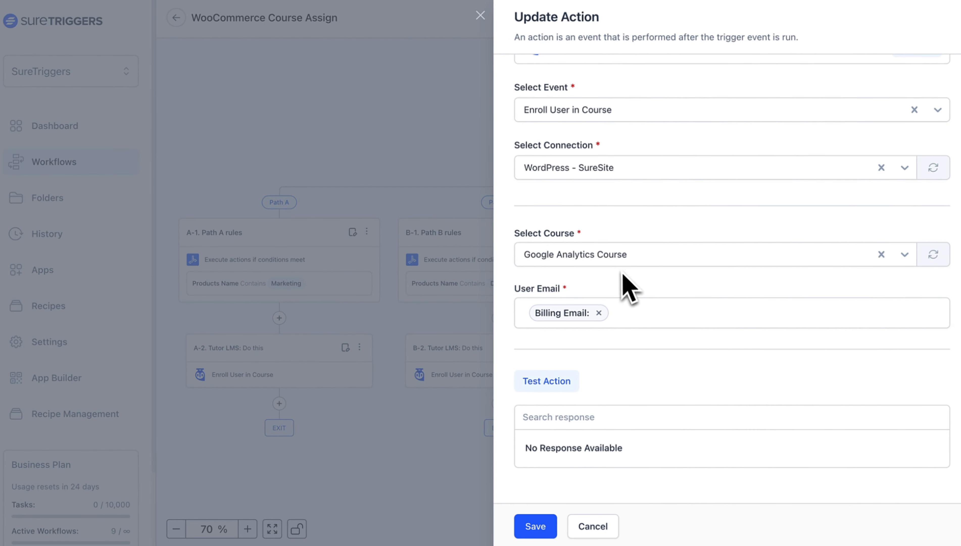
{"action": "left_click", "coordinate": [546, 526]}
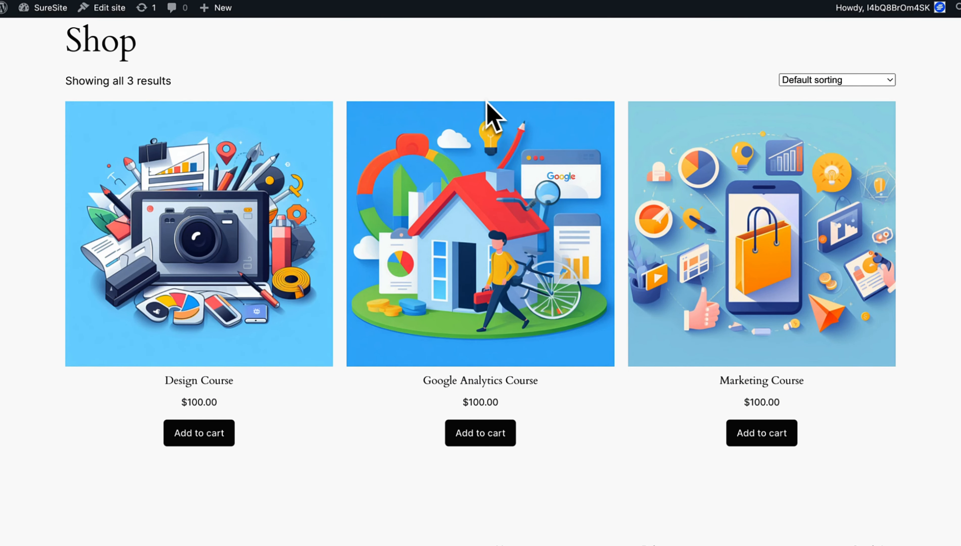
Create a new SureTriggers workflow named "Paths: Demo".
{"action": "scroll", "coordinate": [486, 102], "scroll_direction": "up", "scroll_amount": 1}
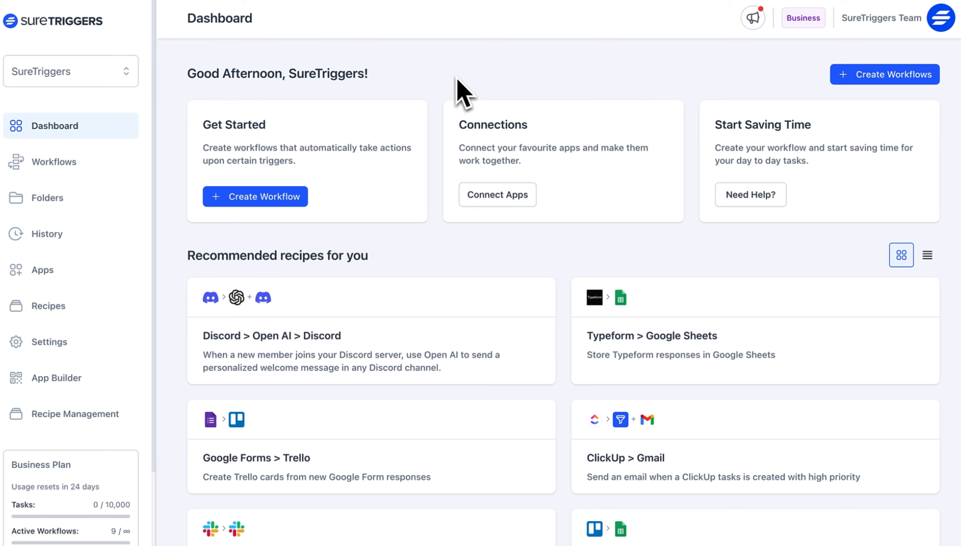
{"action": "left_click", "coordinate": [868, 80]}
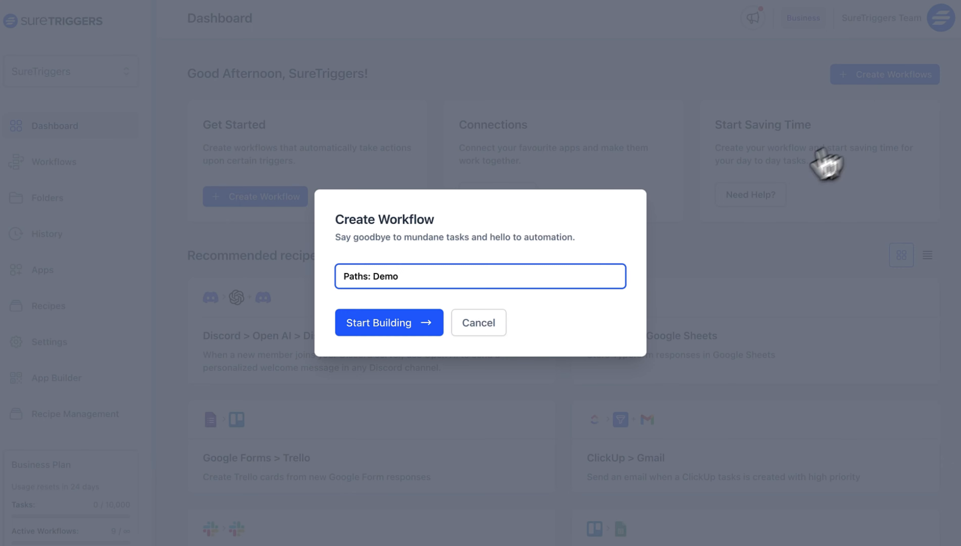
{"action": "left_click", "coordinate": [419, 314]}
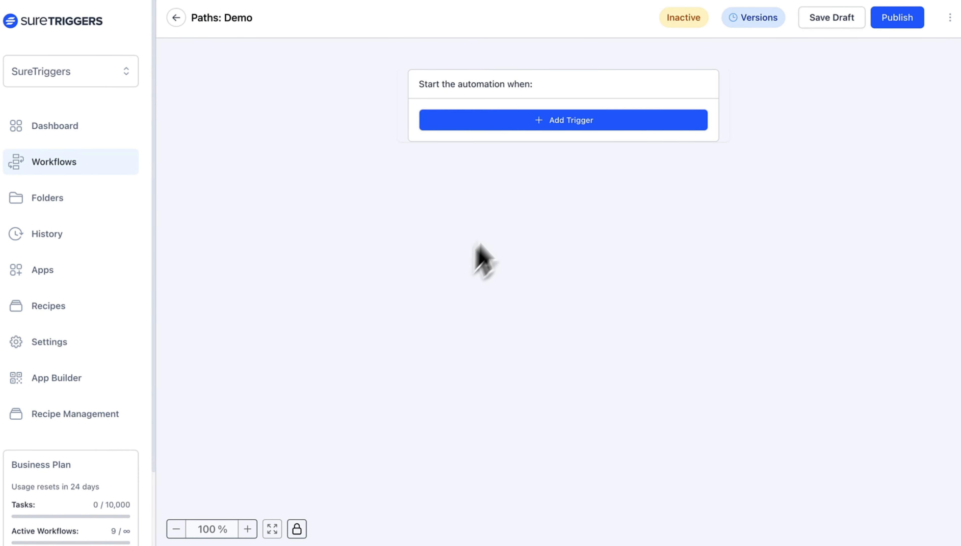
Add a WooCommerce trigger to the workflow with Order Paid as its event.
{"action": "left_click", "coordinate": [562, 144]}
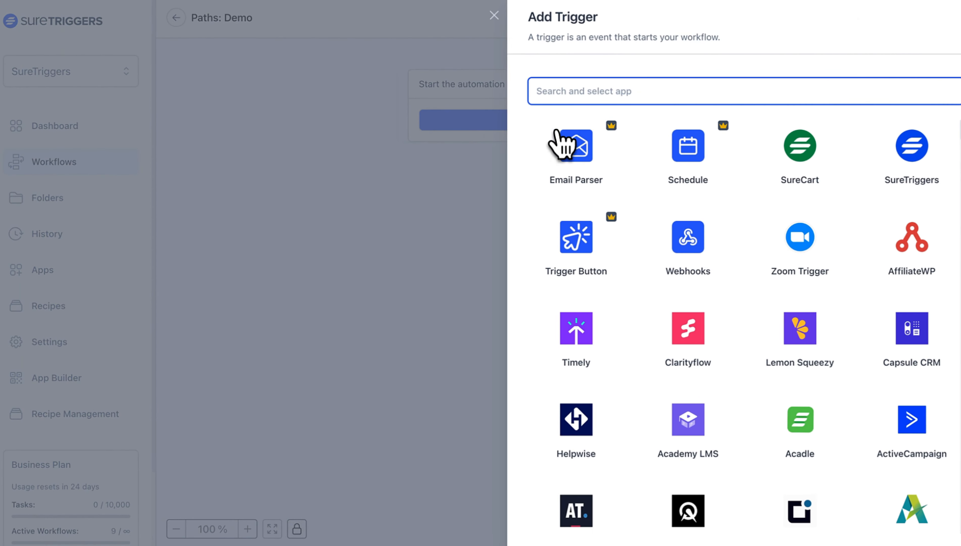
{"action": "type", "text": "WooCom"}
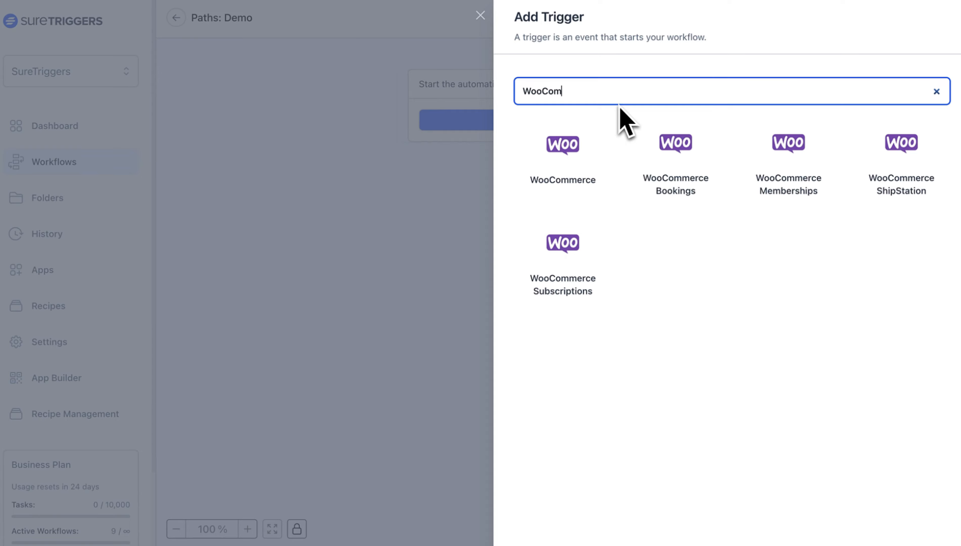
{"action": "type", "text": "merce"}
{"action": "left_click", "coordinate": [605, 146]}
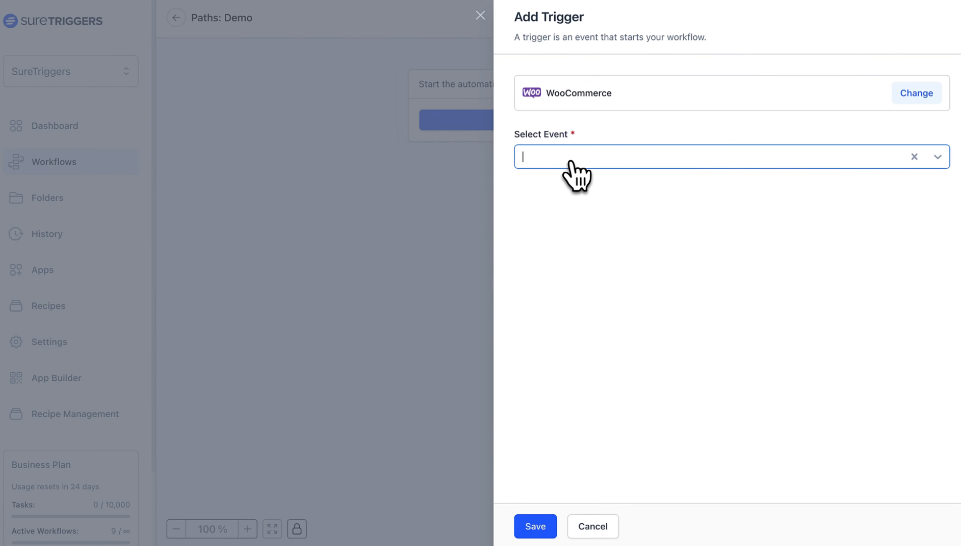
{"action": "left_click", "coordinate": [576, 158]}
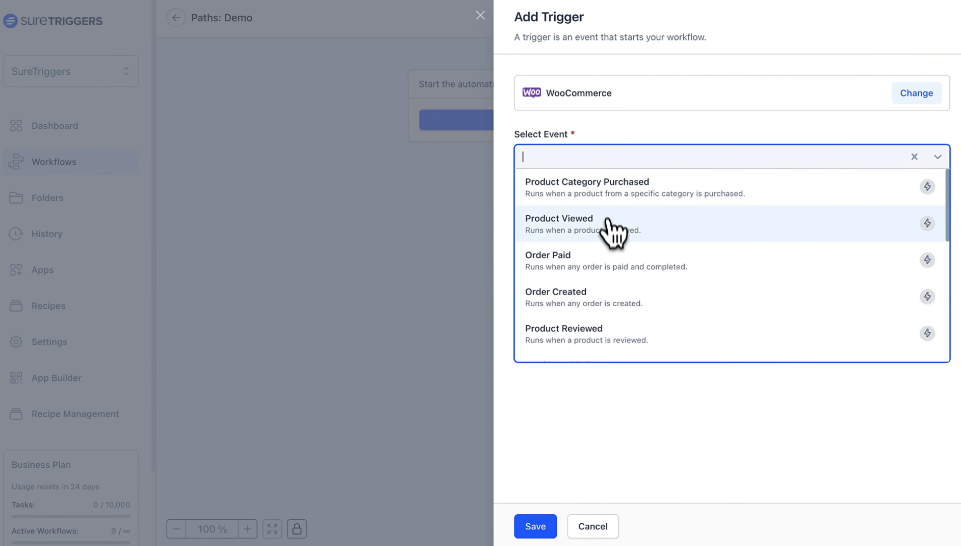
{"action": "left_click", "coordinate": [610, 256]}
Connect the Order Paid trigger to WordPress - SureSite, fetch its test data and save the trigger.
{"action": "left_click", "coordinate": [642, 221]}
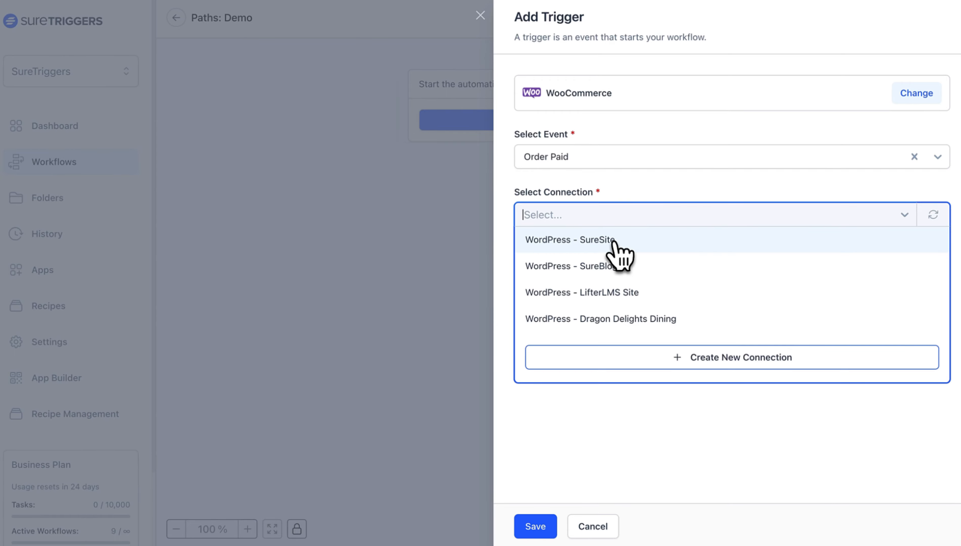
{"action": "left_click", "coordinate": [616, 242]}
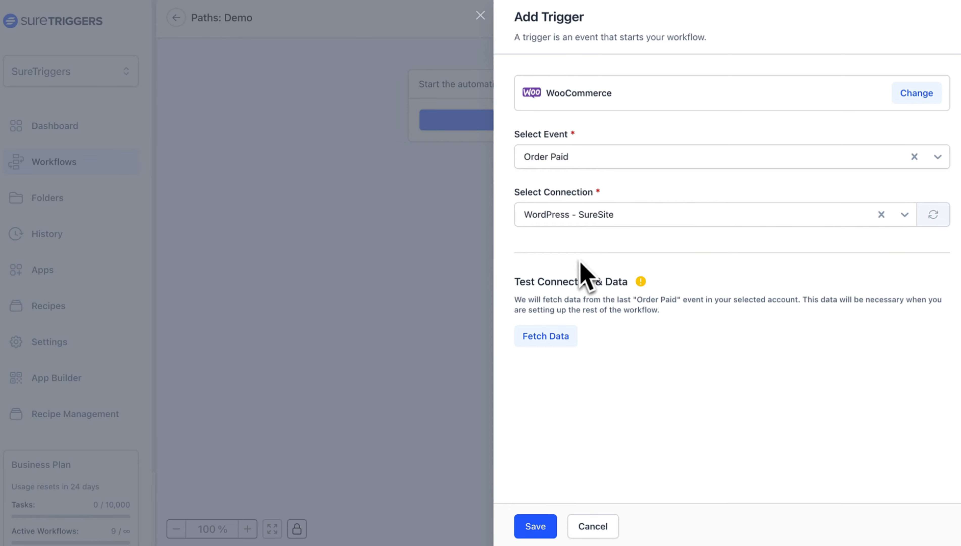
{"action": "left_click", "coordinate": [553, 337]}
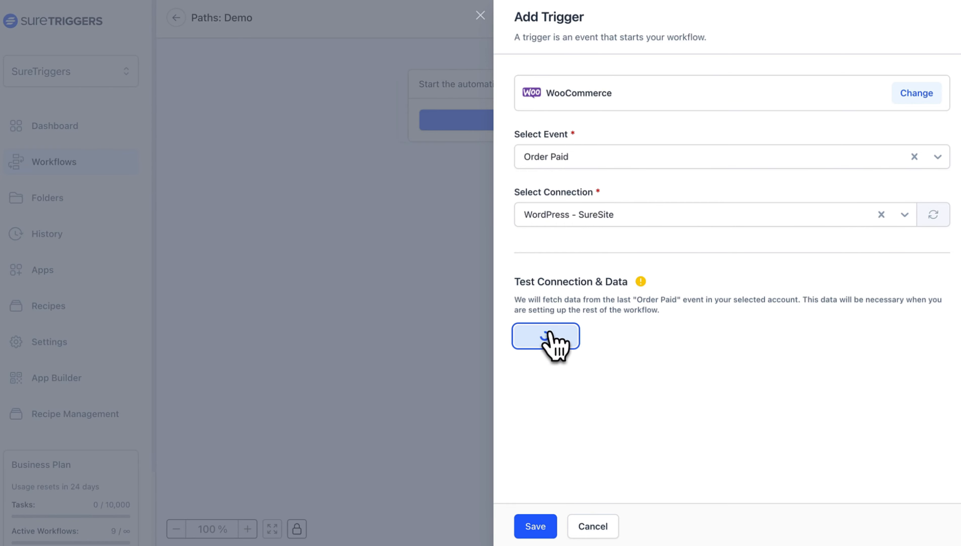
{"action": "scroll", "coordinate": [595, 279], "scroll_direction": "down", "scroll_amount": 2}
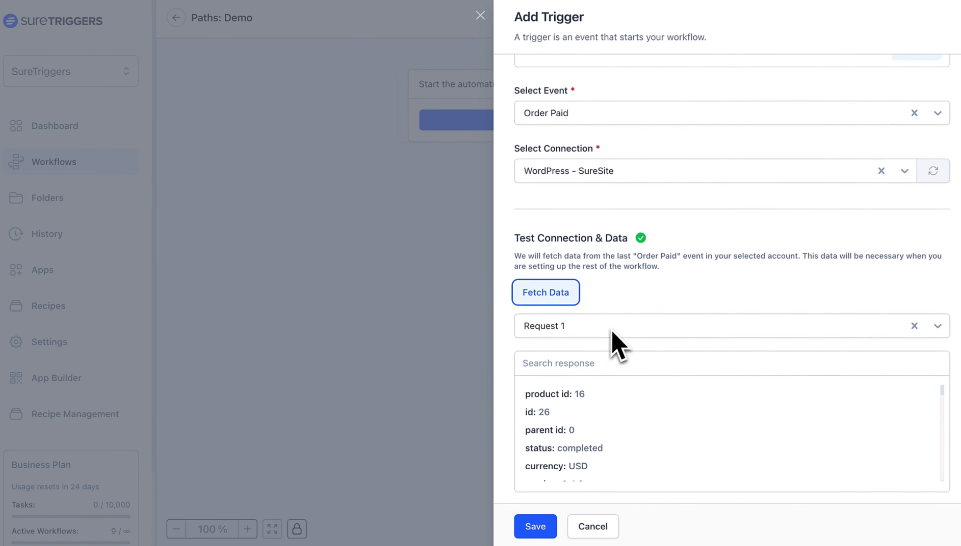
{"action": "scroll", "coordinate": [627, 267], "scroll_direction": "up", "scroll_amount": 2}
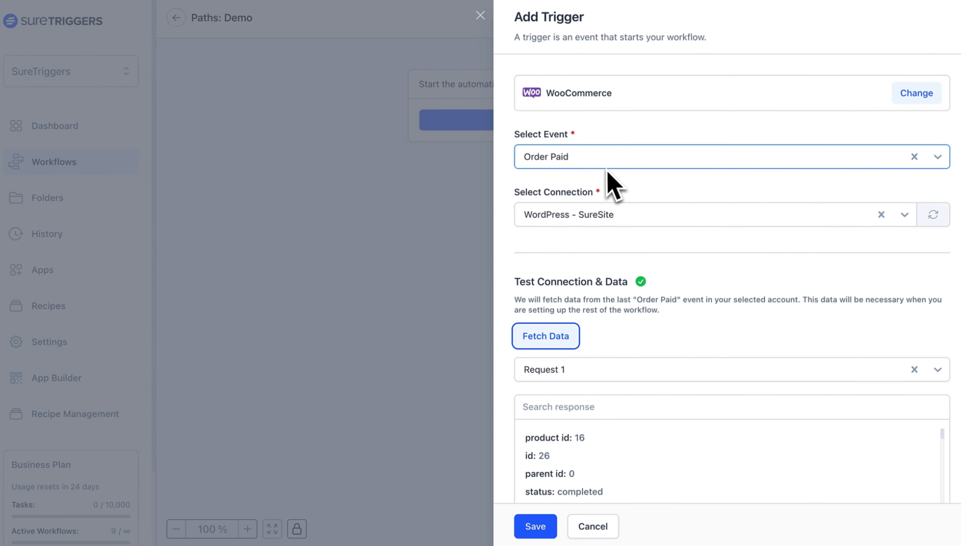
{"action": "scroll", "coordinate": [623, 267], "scroll_direction": "down", "scroll_amount": 2}
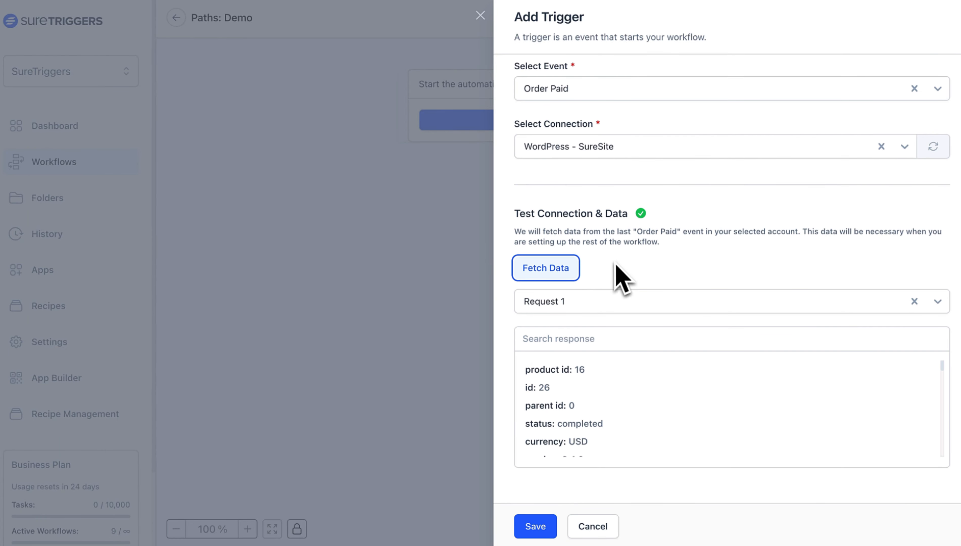
{"action": "left_click", "coordinate": [607, 336]}
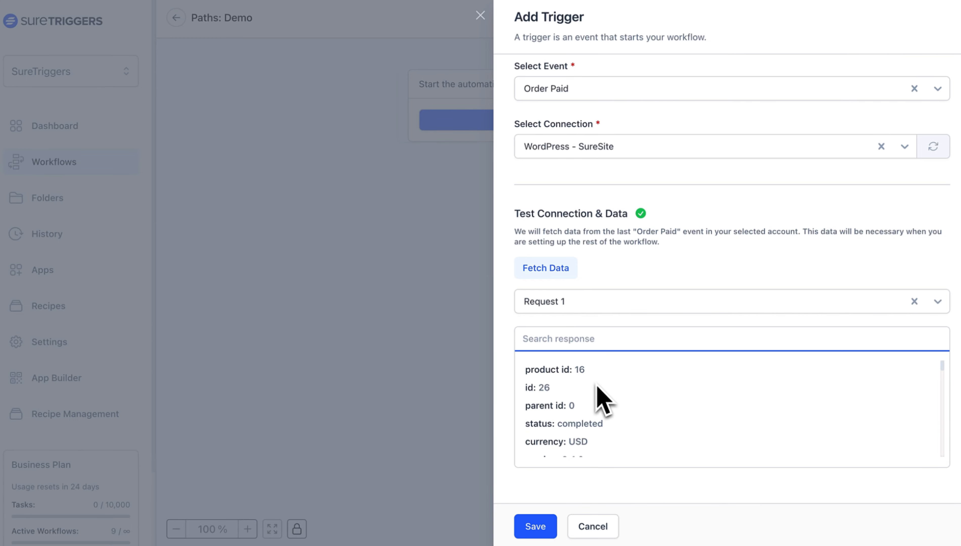
{"action": "left_click", "coordinate": [536, 525]}
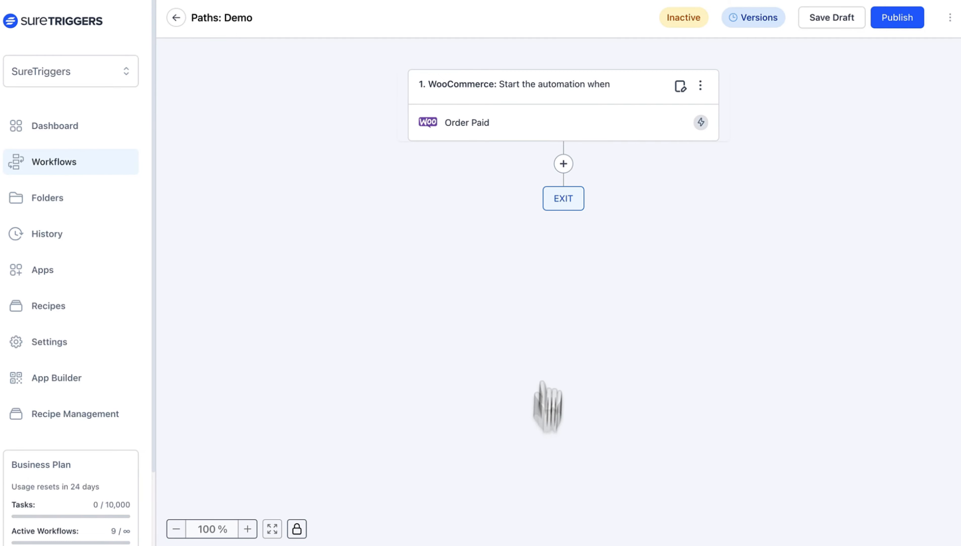
Add a Path action directly after the WooCommerce Order Paid trigger.
{"action": "left_click", "coordinate": [564, 170]}
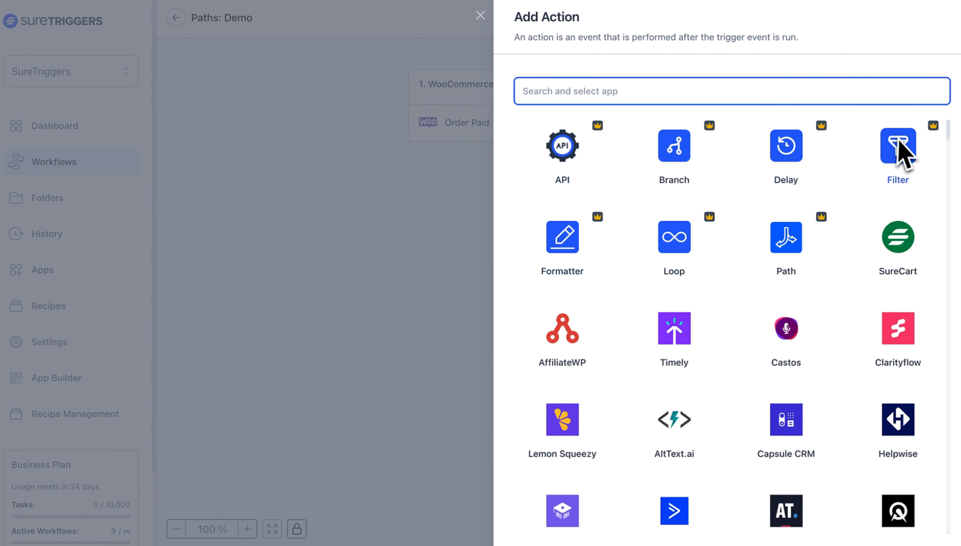
{"action": "left_click", "coordinate": [798, 259]}
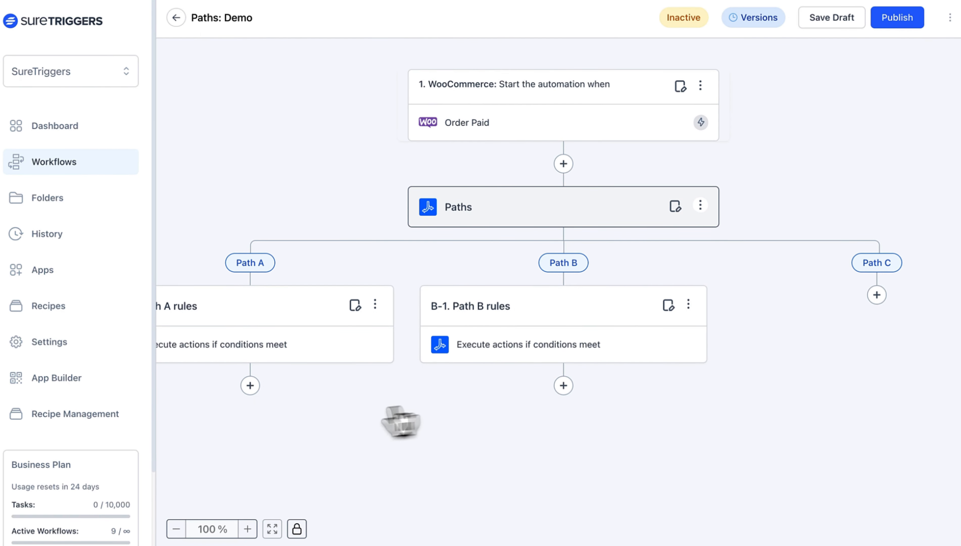
{"action": "left_click", "coordinate": [176, 528]}
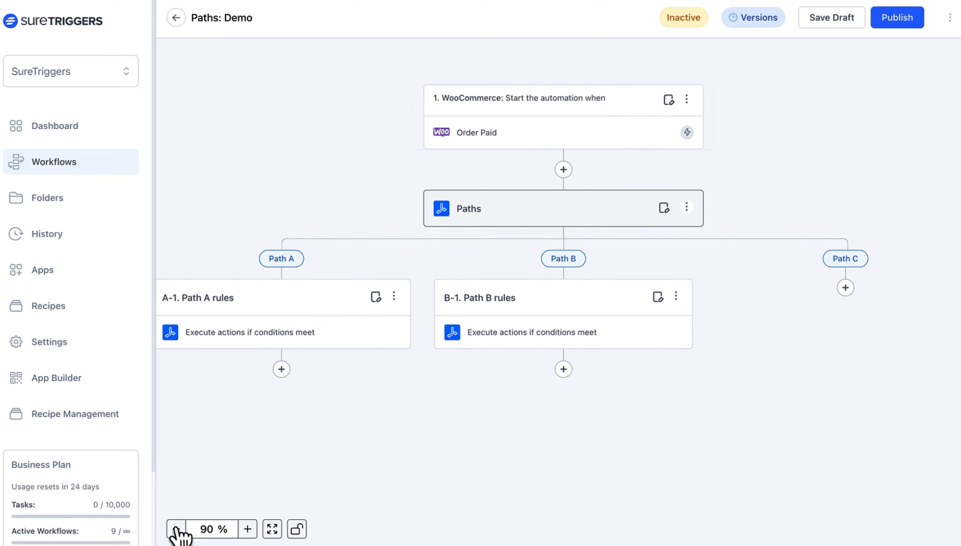
{"action": "left_click_drag", "start_coordinate": [180, 519], "coordinate": [230, 407]}
{"action": "left_click", "coordinate": [247, 529]}
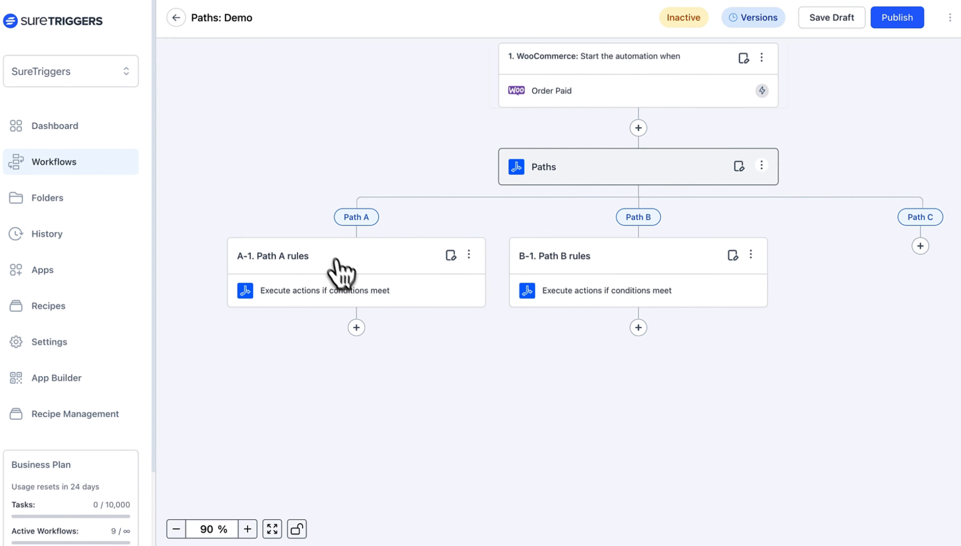
Open the Path A rules and set the condition field to Products Name from the WooCommerce Order Paid data.
{"action": "left_click", "coordinate": [337, 292]}
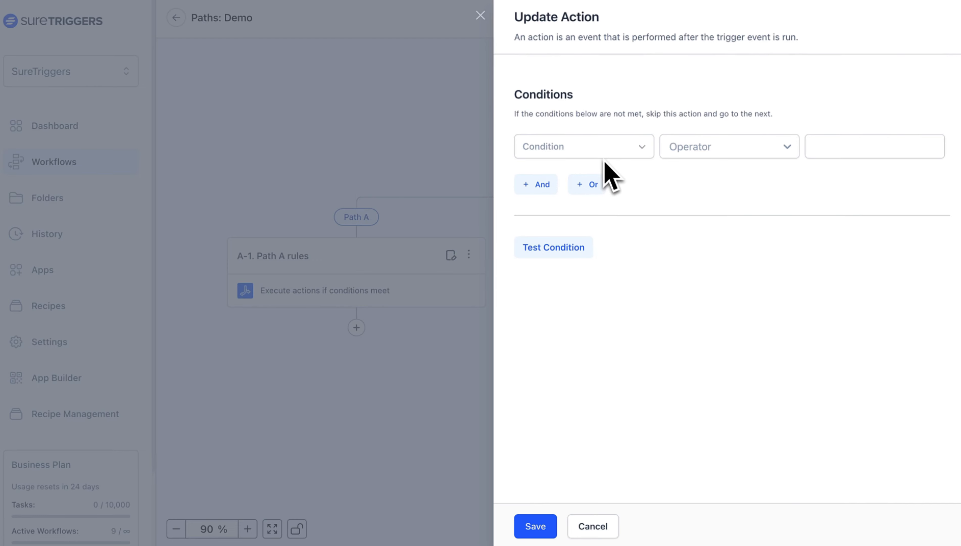
{"action": "left_click", "coordinate": [617, 153]}
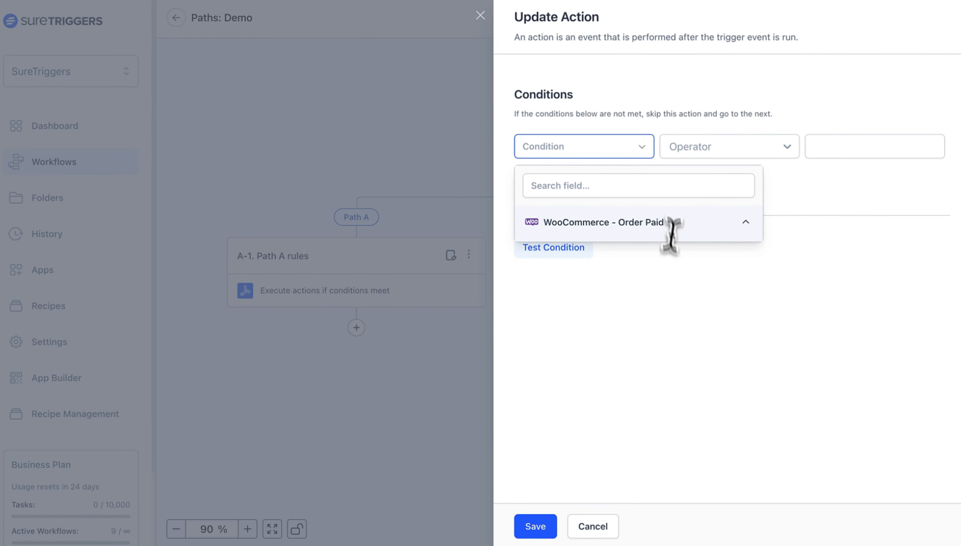
{"action": "left_click", "coordinate": [654, 188]}
{"action": "type", "text": "pro"}
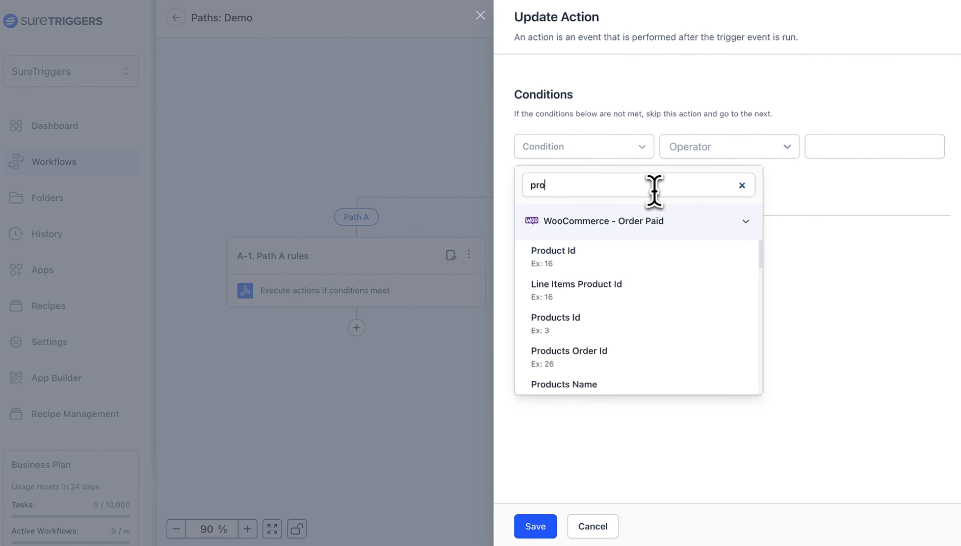
{"action": "type", "text": "duct name"}
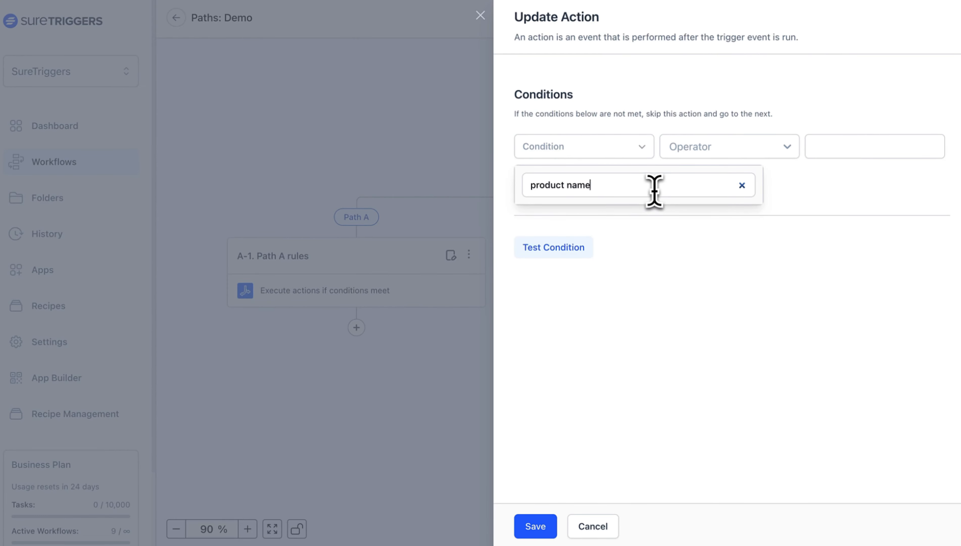
{"action": "key", "text": "BackSpace"}
{"action": "key", "text": "BackSpace"}
{"action": "key", "text": "BackSpace"}
{"action": "key", "text": "BackSpace"}
{"action": "key", "text": "BackSpace"}
{"action": "type", "text": "s name"}
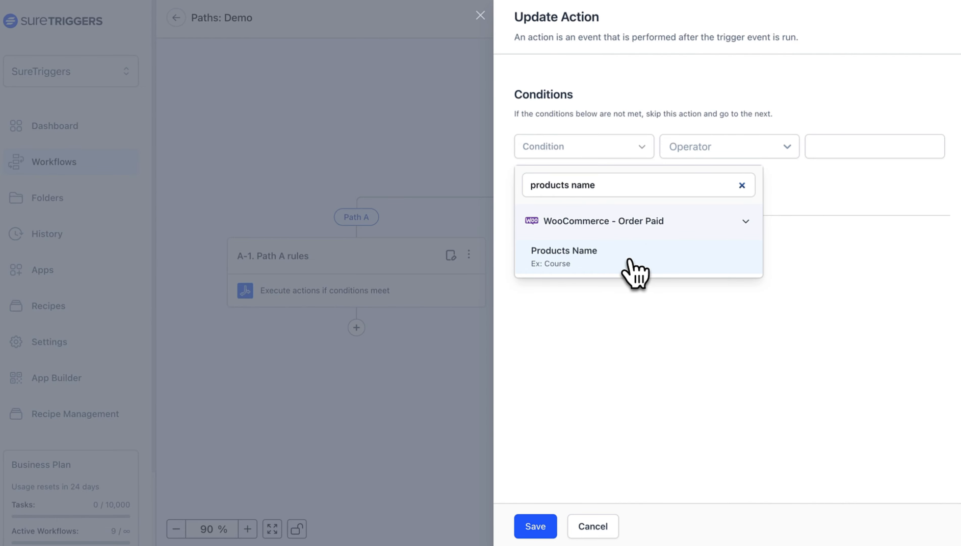
{"action": "left_click", "coordinate": [629, 263]}
Complete the Path A condition with the operator "contains" and the value "Design".
{"action": "left_click", "coordinate": [715, 151]}
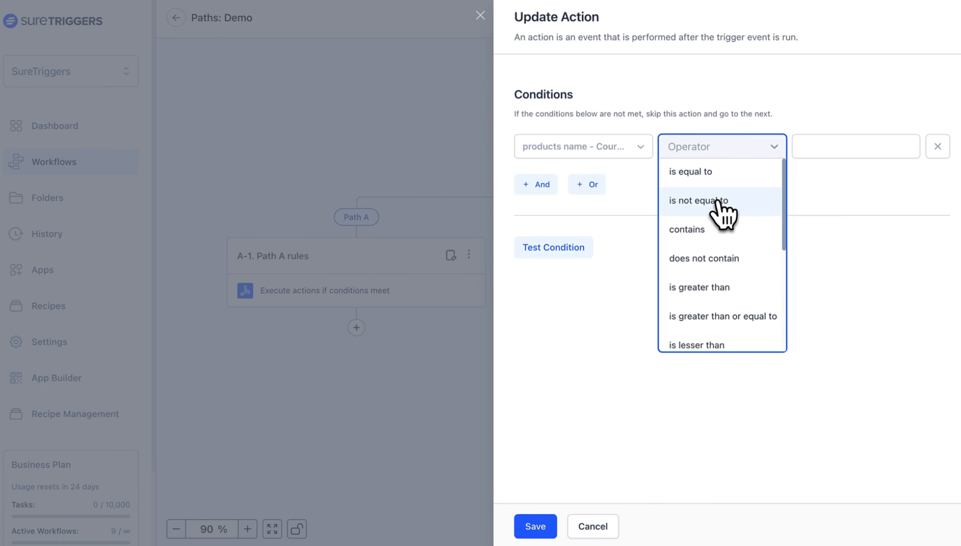
{"action": "scroll", "coordinate": [739, 293], "scroll_direction": "down", "scroll_amount": 1}
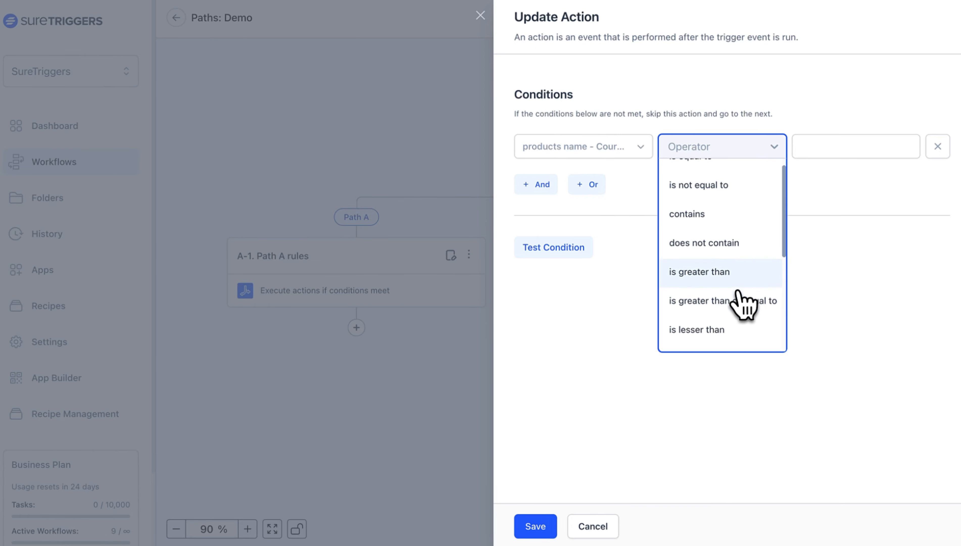
{"action": "scroll", "coordinate": [739, 292], "scroll_direction": "down", "scroll_amount": 1}
{"action": "scroll", "coordinate": [731, 307], "scroll_direction": "down", "scroll_amount": 3}
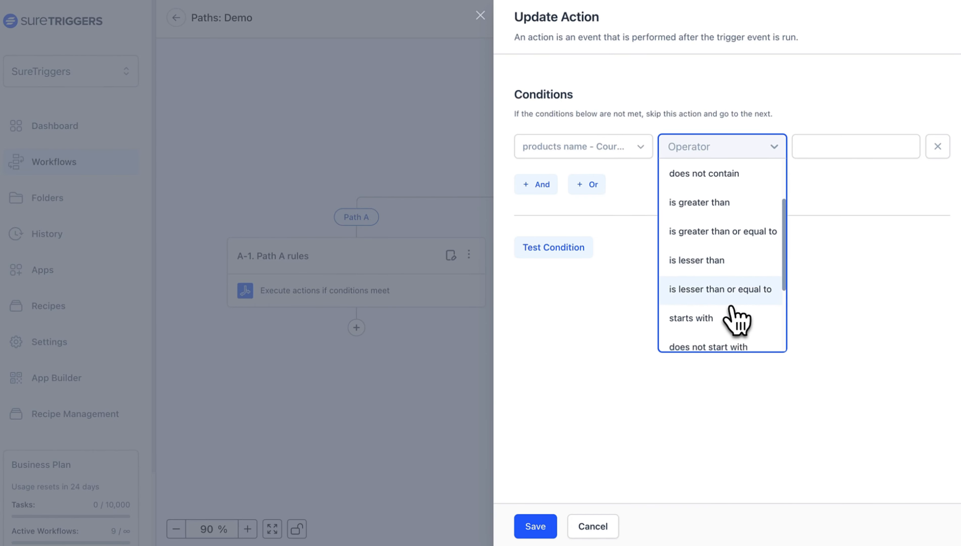
{"action": "scroll", "coordinate": [736, 275], "scroll_direction": "up", "scroll_amount": 3}
{"action": "scroll", "coordinate": [738, 276], "scroll_direction": "down", "scroll_amount": 6}
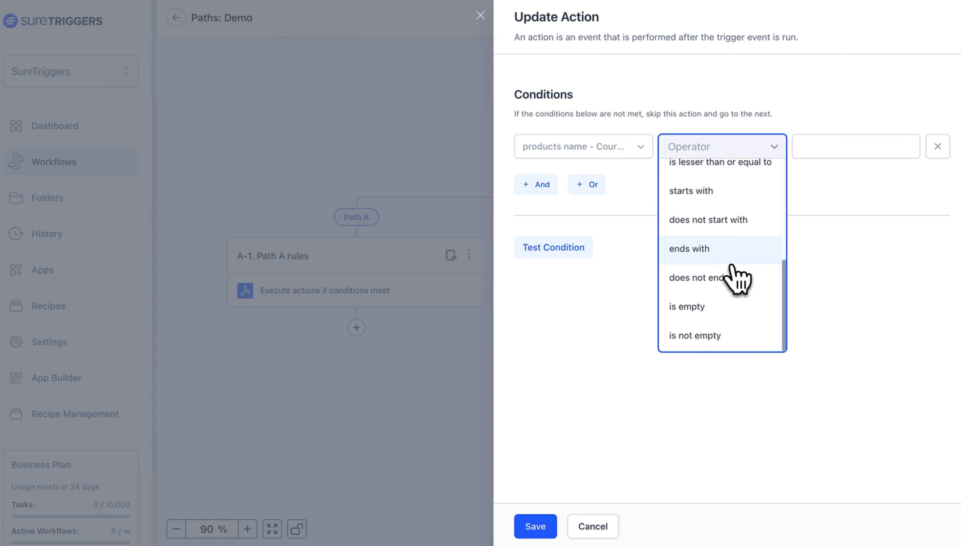
{"action": "scroll", "coordinate": [735, 273], "scroll_direction": "up", "scroll_amount": 6}
{"action": "left_click", "coordinate": [729, 240]}
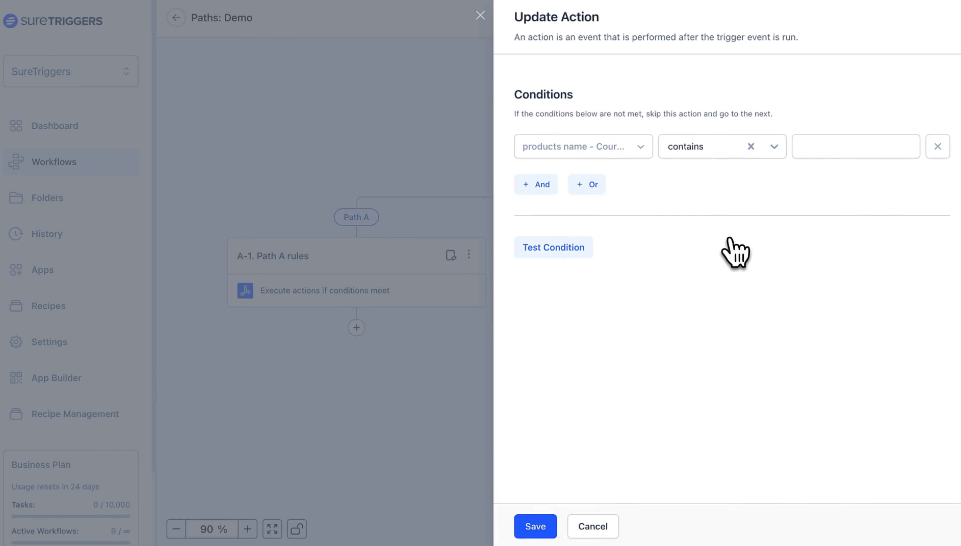
{"action": "left_click", "coordinate": [840, 145]}
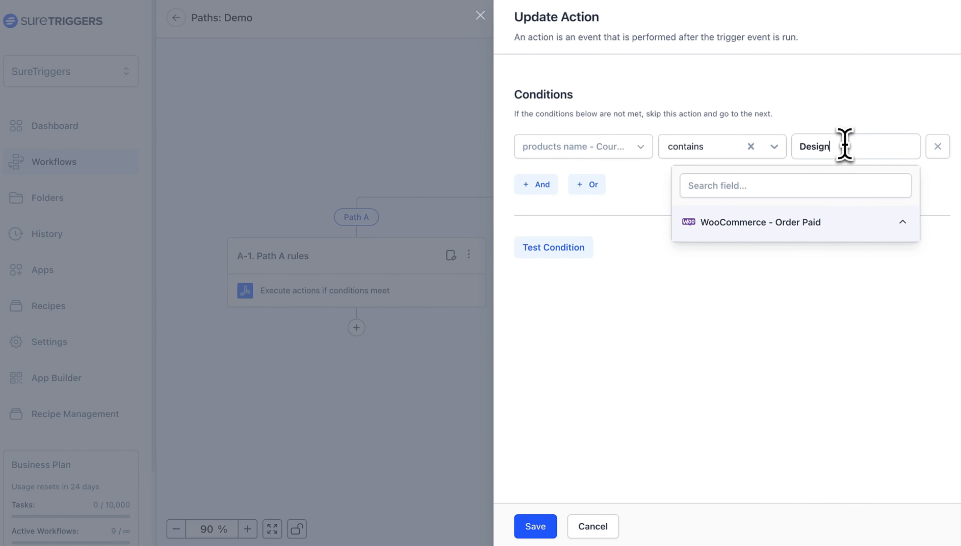
{"action": "left_click", "coordinate": [774, 223]}
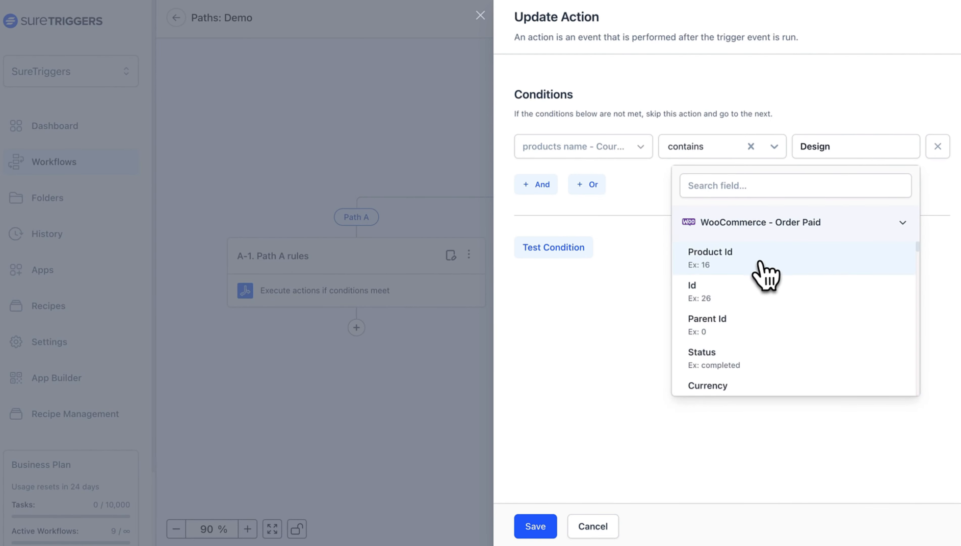
{"action": "left_click", "coordinate": [833, 105]}
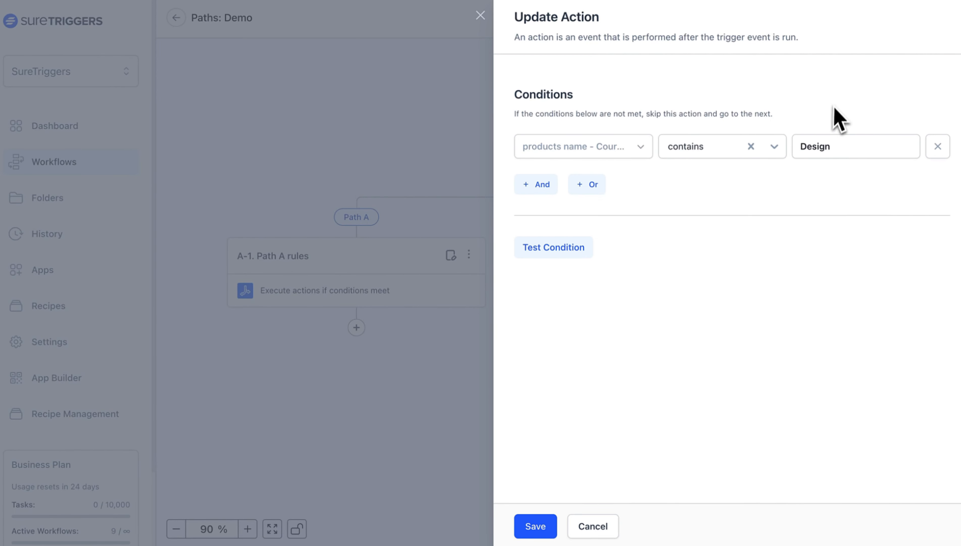
{"action": "double_click", "coordinate": [841, 151]}
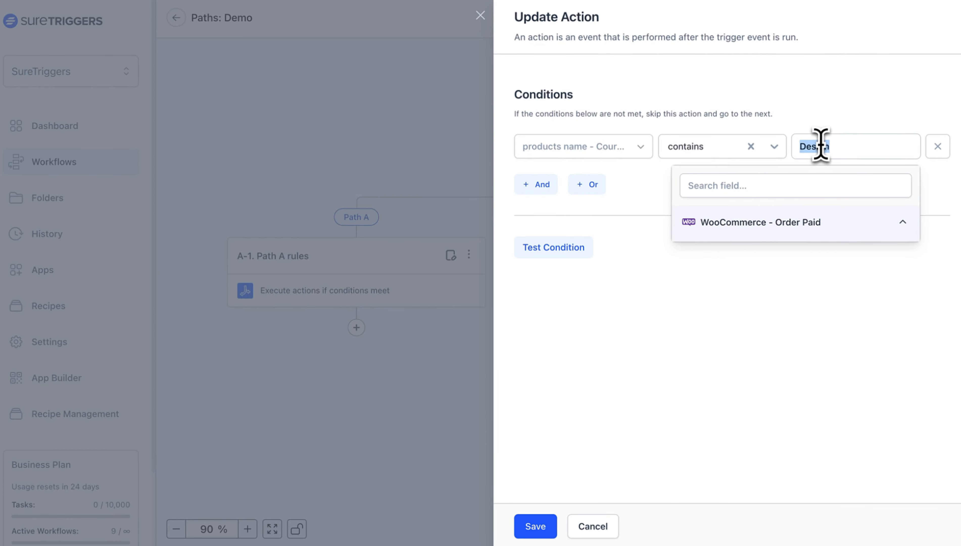
{"action": "left_click", "coordinate": [610, 129]}
{"action": "left_click", "coordinate": [607, 153]}
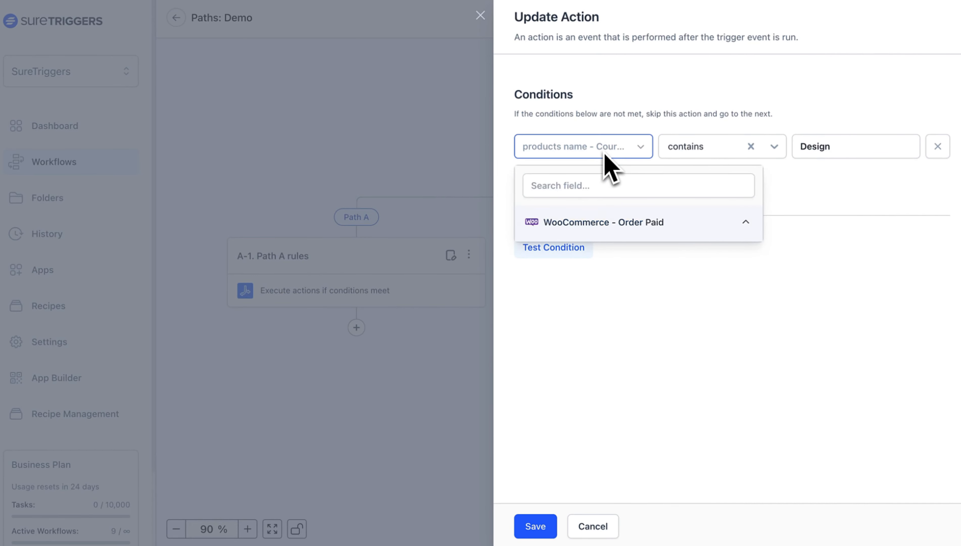
{"action": "left_click", "coordinate": [801, 149]}
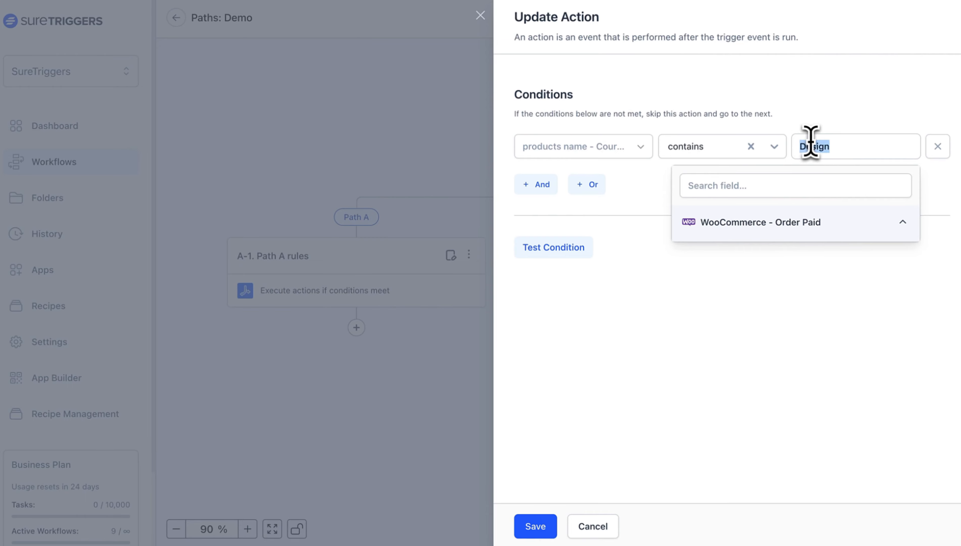
{"action": "left_click", "coordinate": [802, 124]}
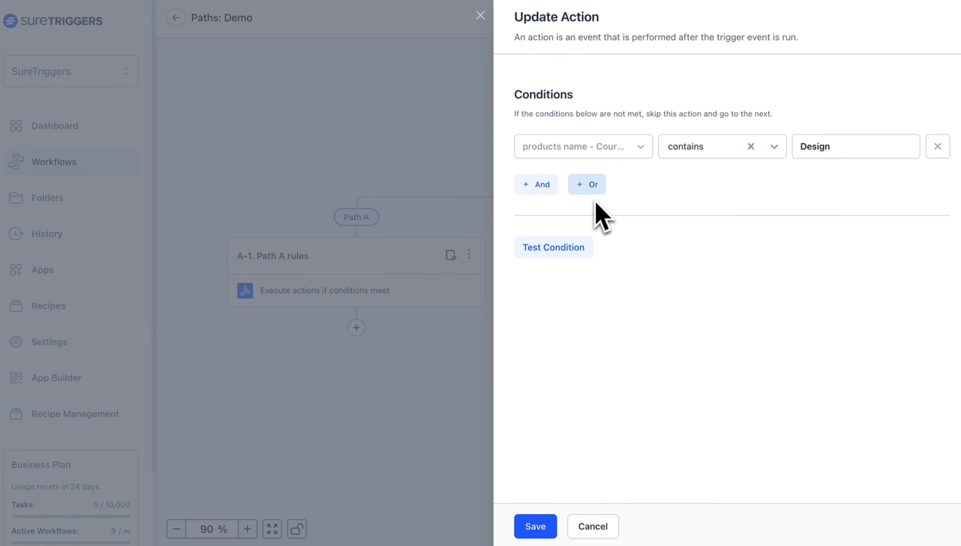
{"action": "left_click", "coordinate": [592, 190]}
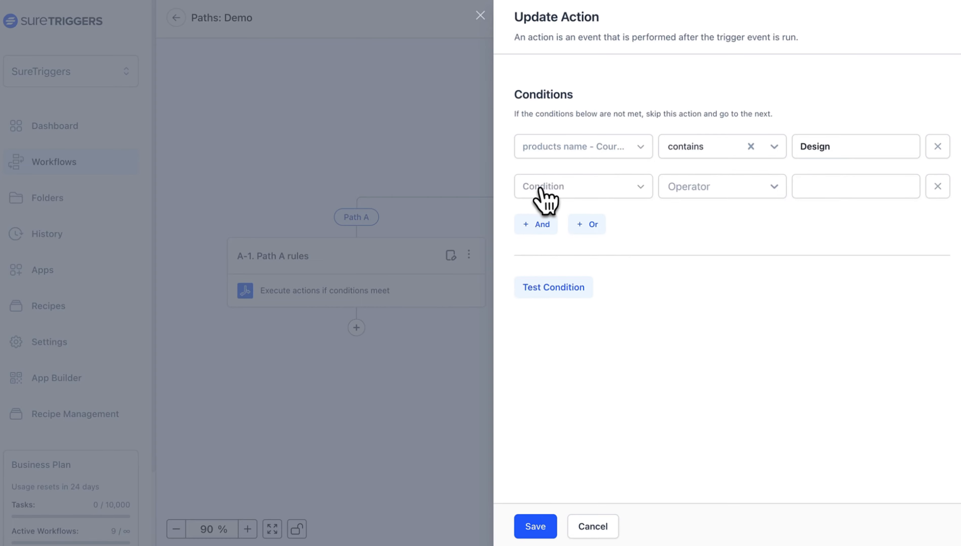
{"action": "left_click", "coordinate": [559, 191]}
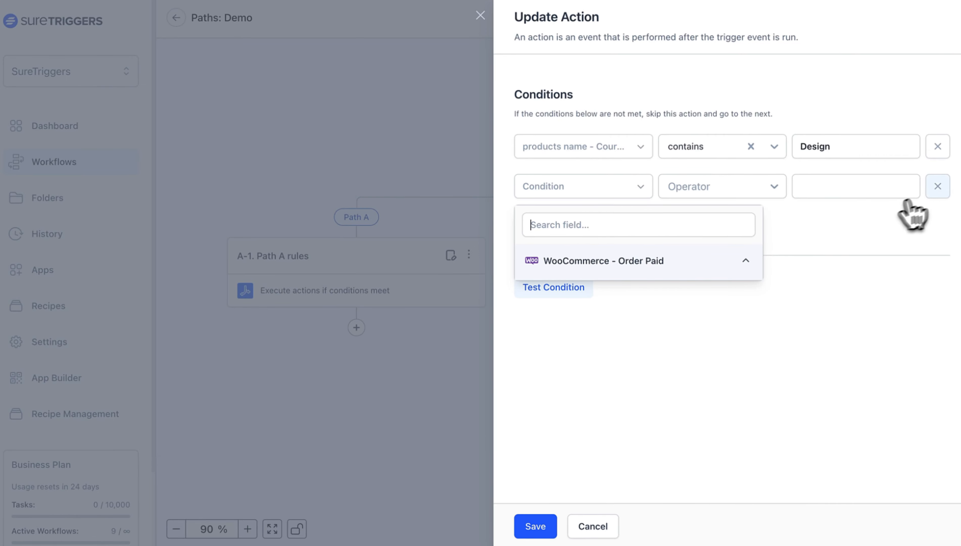
{"action": "left_click", "coordinate": [938, 186]}
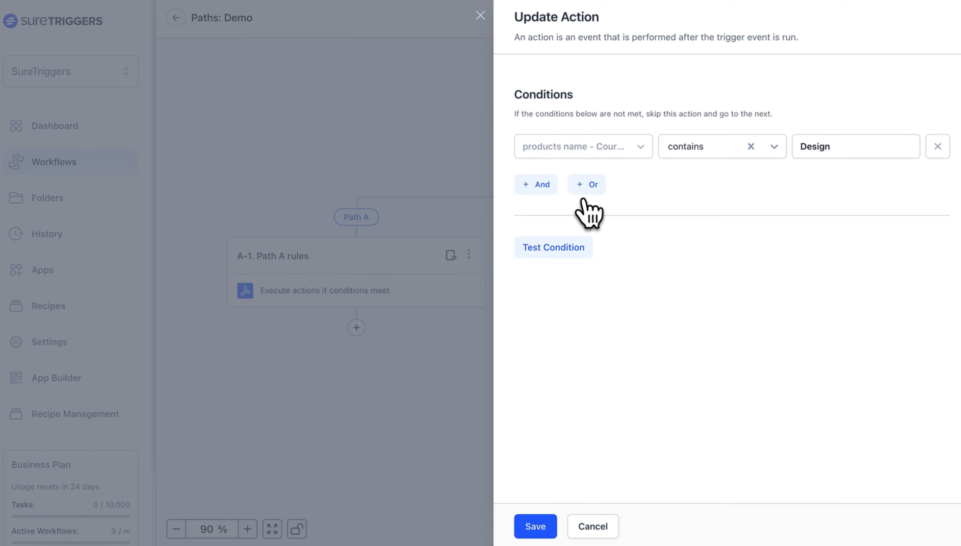
{"action": "left_click", "coordinate": [587, 186]}
{"action": "left_click", "coordinate": [601, 260]}
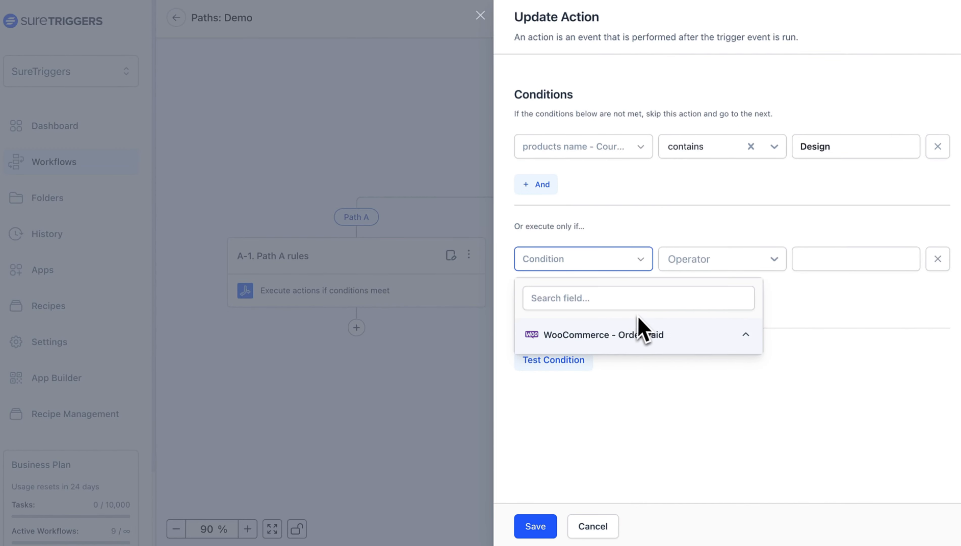
{"action": "left_click", "coordinate": [644, 333]}
{"action": "left_click", "coordinate": [847, 258]}
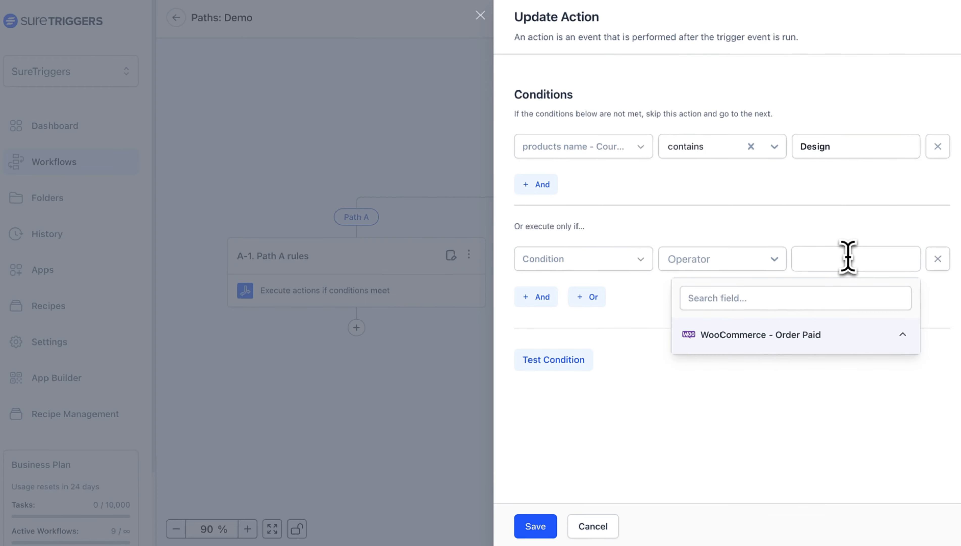
{"action": "left_click", "coordinate": [630, 260]}
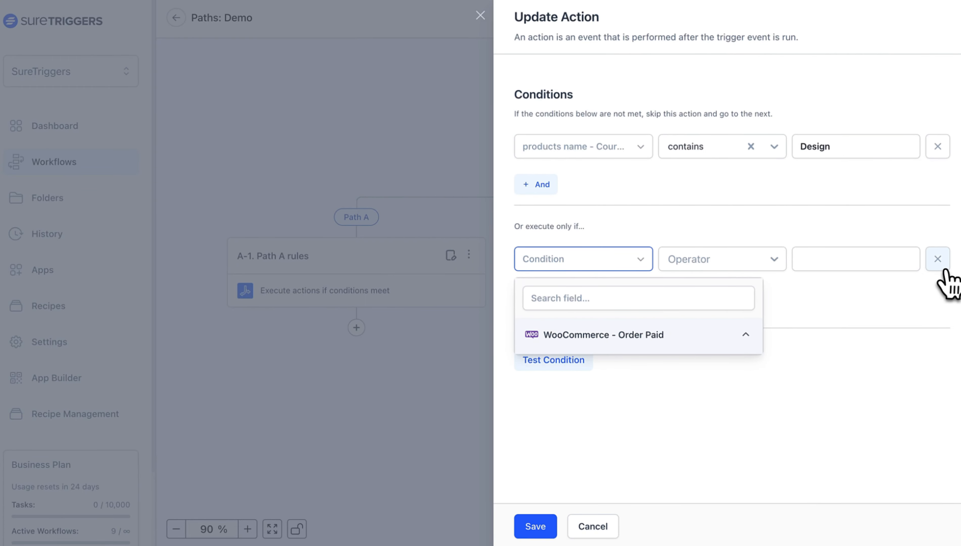
{"action": "left_click", "coordinate": [937, 259]}
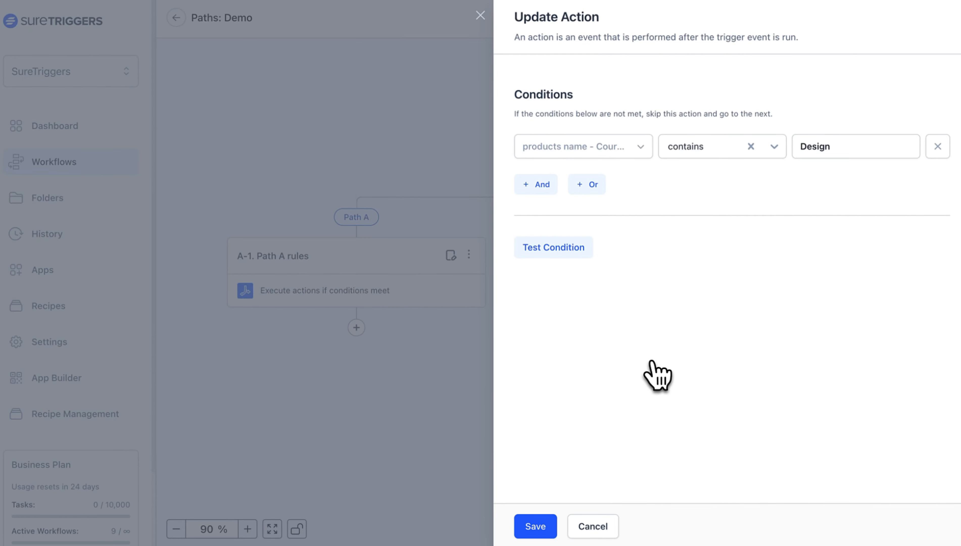
Test the Path A condition against the trigger data and save the Path A rules.
{"action": "left_click", "coordinate": [567, 246]}
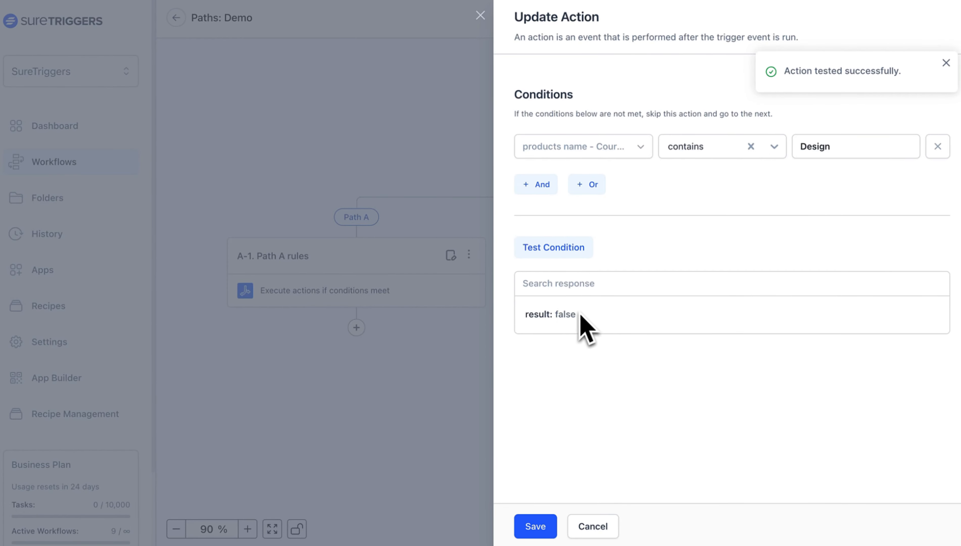
{"action": "left_click", "coordinate": [647, 260]}
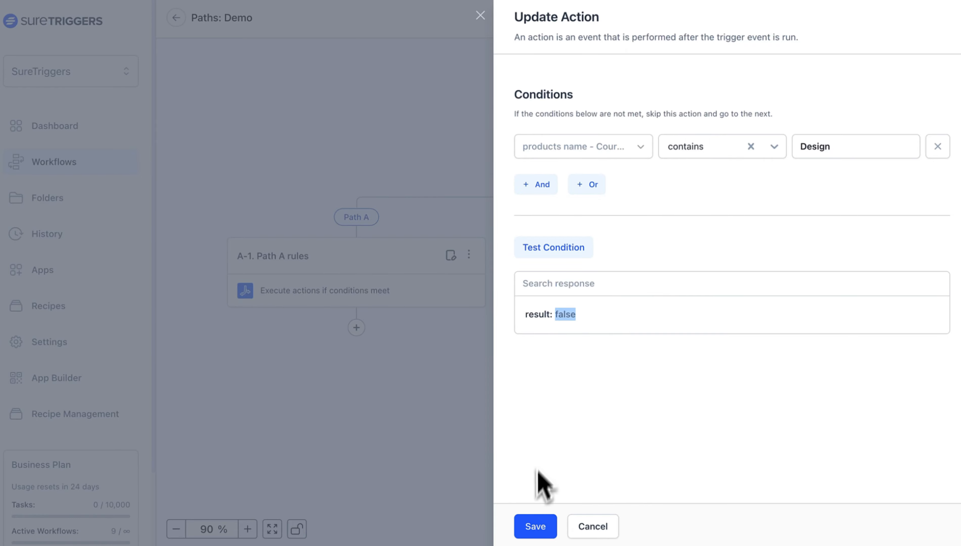
{"action": "left_click", "coordinate": [536, 526]}
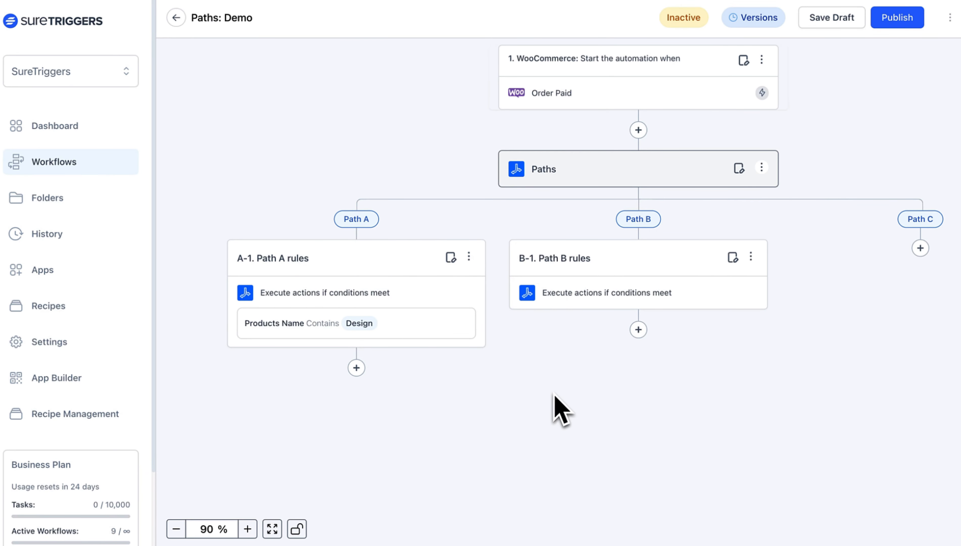
Open the Path B rules and choose Products Name from the WooCommerce Order Paid data as the condition field.
{"action": "left_click", "coordinate": [573, 299]}
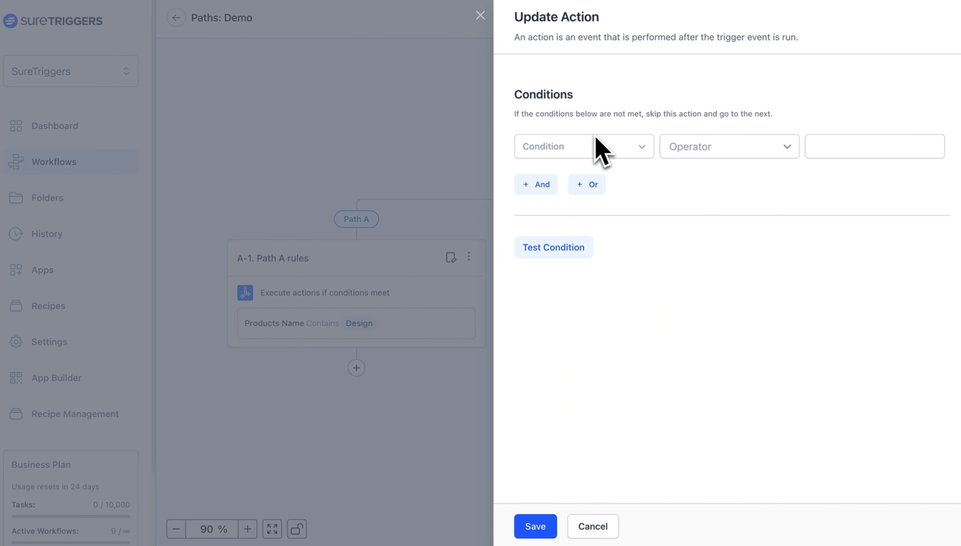
{"action": "left_click", "coordinate": [589, 150]}
{"action": "left_click", "coordinate": [595, 223]}
{"action": "left_click", "coordinate": [615, 186]}
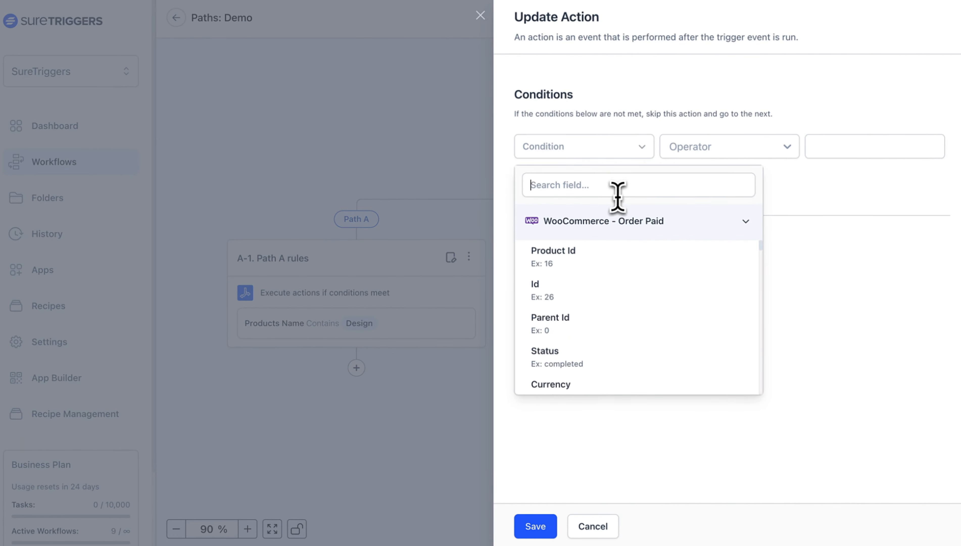
{"action": "type", "text": "product"}
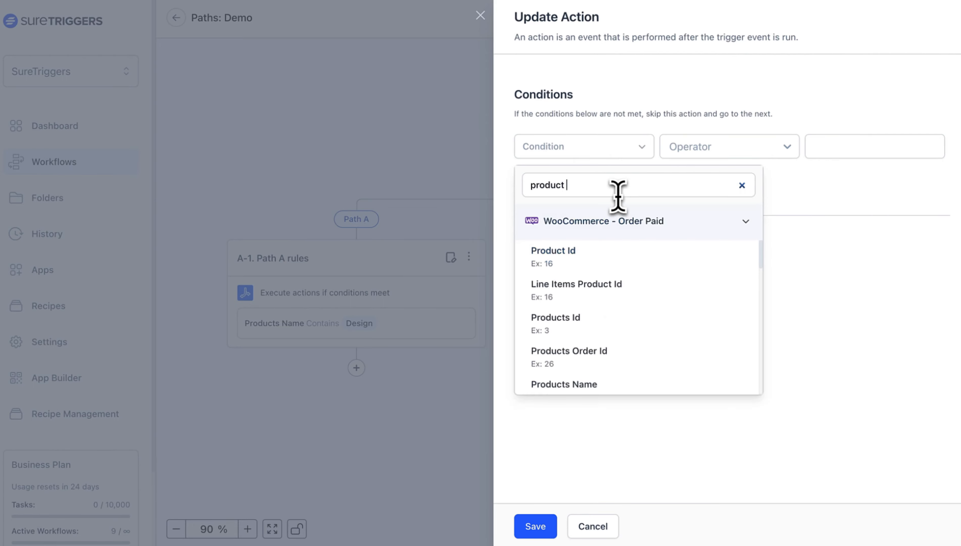
{"action": "type", "text": "s na"}
{"action": "left_click", "coordinate": [595, 255]}
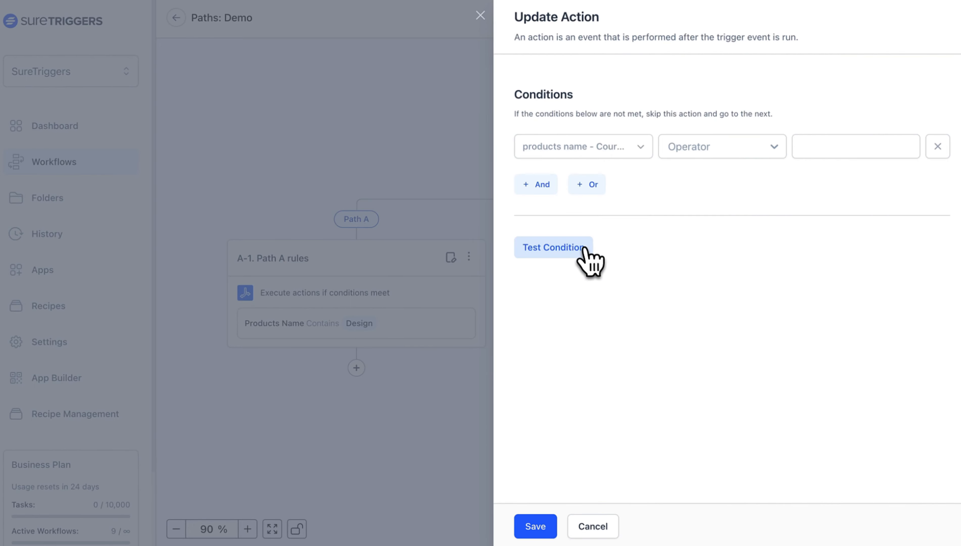
Set the Path B condition's operator to "contains" with the value "Marketing" and test the condition.
{"action": "left_click", "coordinate": [727, 151]}
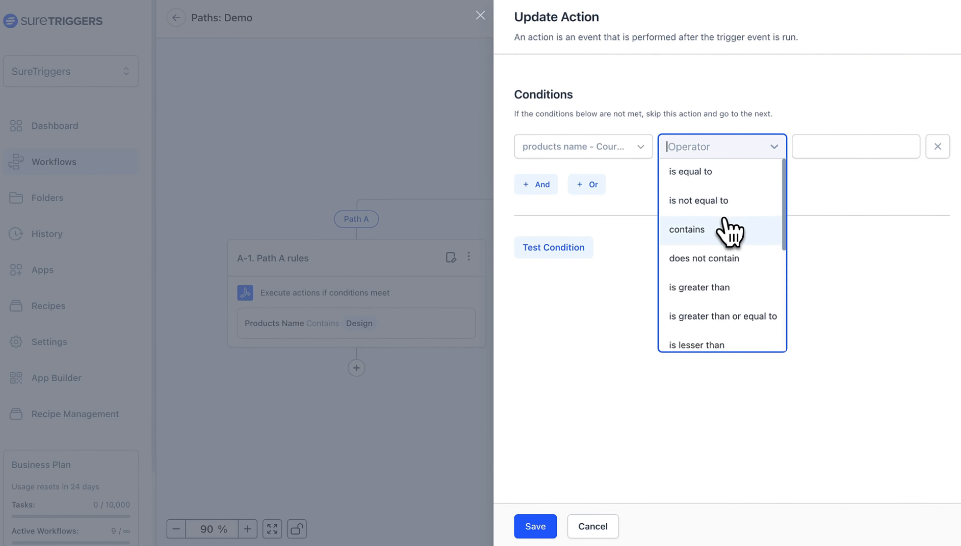
{"action": "left_click", "coordinate": [729, 228]}
{"action": "left_click", "coordinate": [832, 147]}
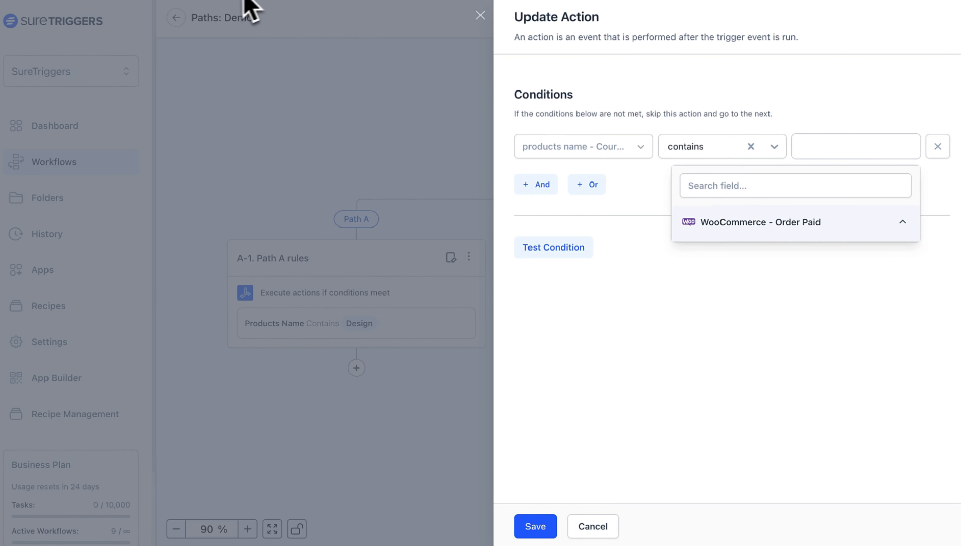
{"action": "left_click", "coordinate": [845, 148]}
{"action": "type", "text": "Marketing"}
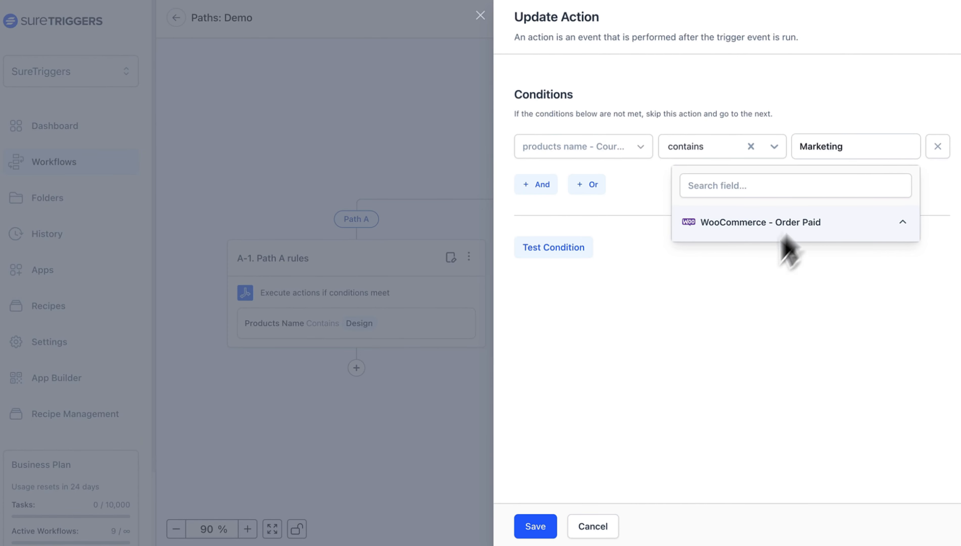
{"action": "left_click", "coordinate": [736, 307]}
{"action": "left_click", "coordinate": [560, 256]}
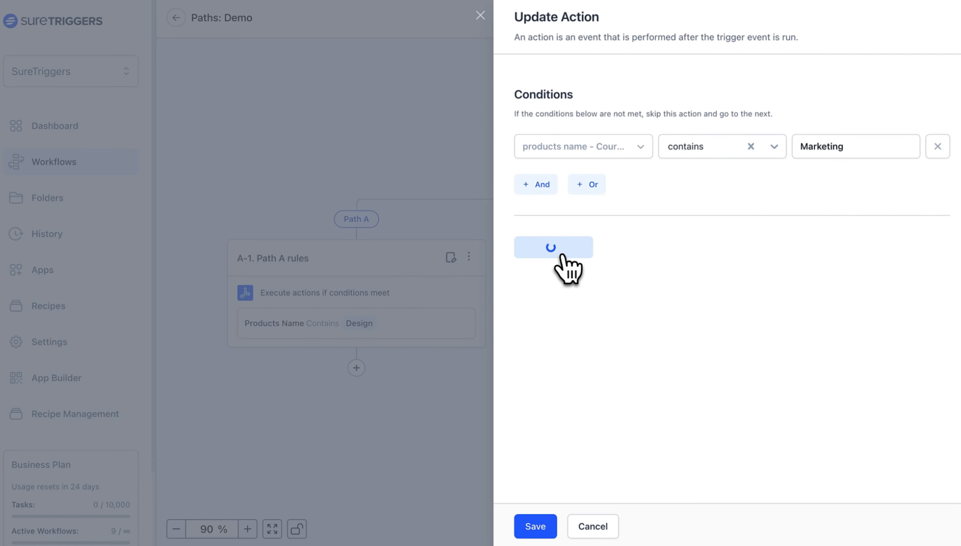
Save the Path B rules, and add a rules block to Path C and open it for editing.
{"action": "left_click", "coordinate": [535, 526]}
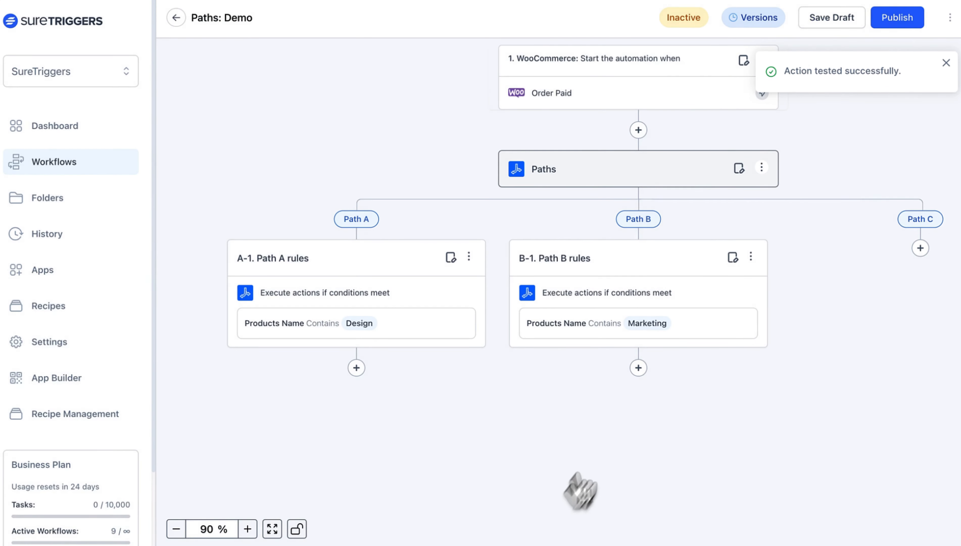
{"action": "left_click", "coordinate": [920, 248]}
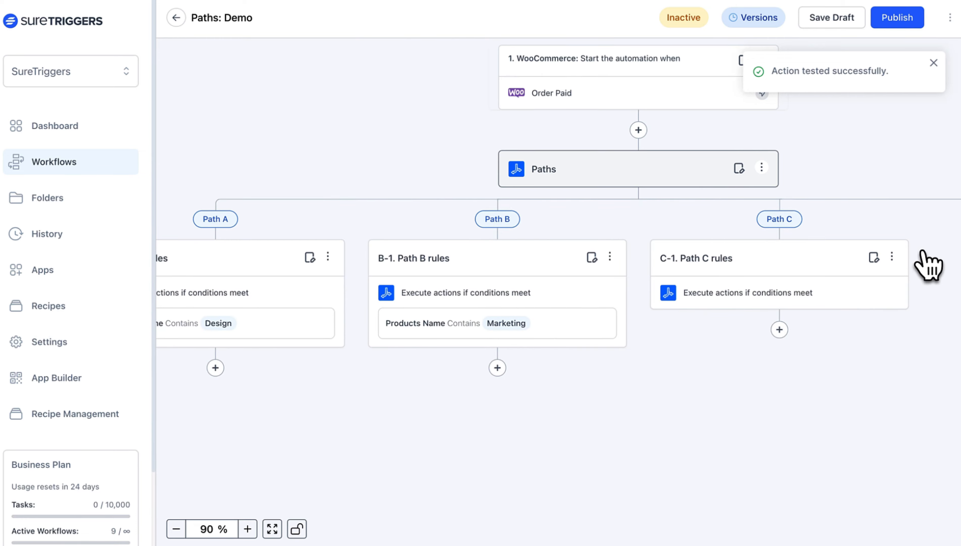
{"action": "left_click", "coordinate": [815, 302]}
Choose Products Name from the WooCommerce Order Paid data as the Path C condition field.
{"action": "left_click", "coordinate": [611, 155]}
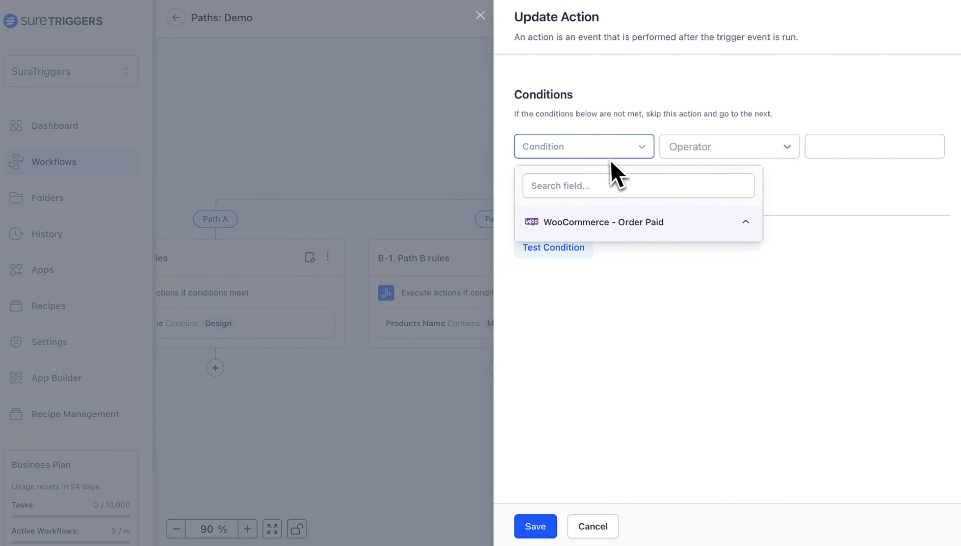
{"action": "left_click", "coordinate": [614, 225]}
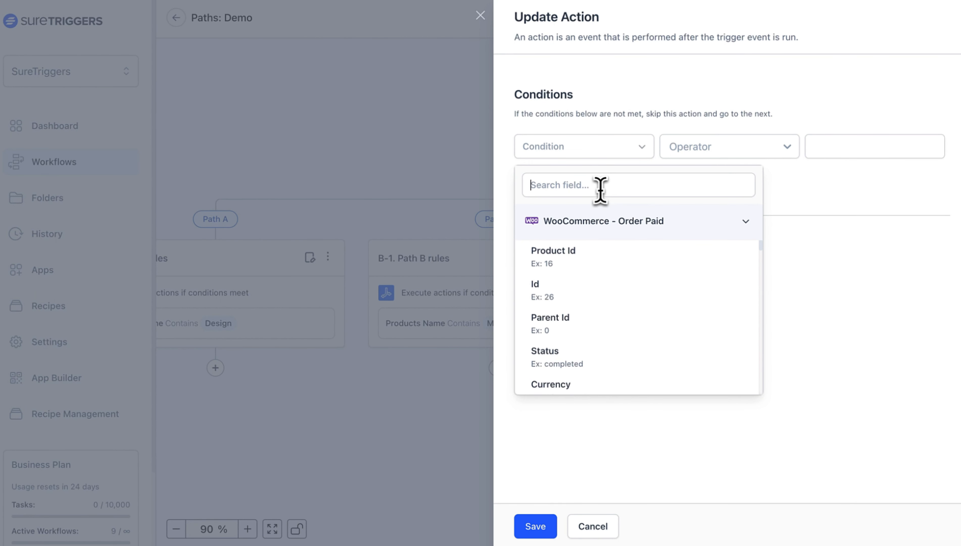
{"action": "type", "text": "p"}
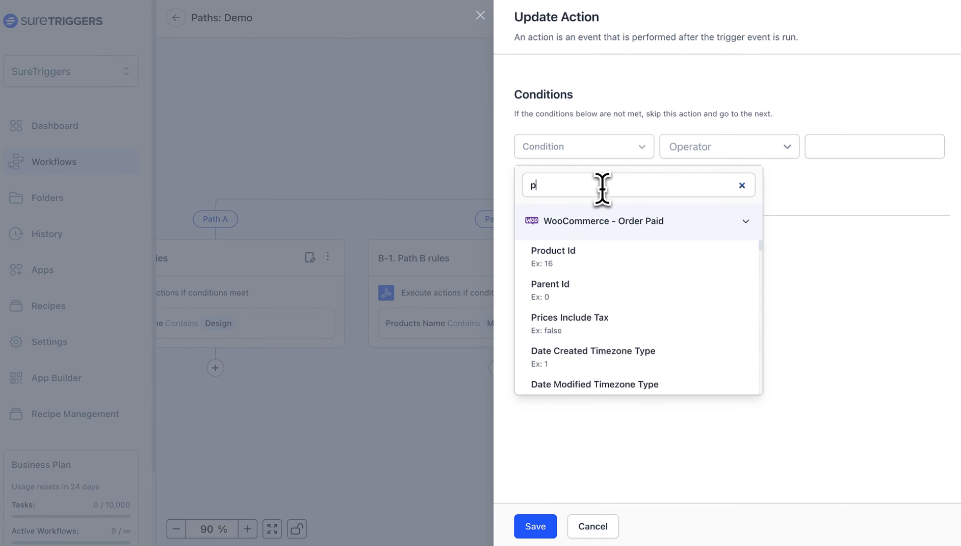
{"action": "type", "text": "roducts na"}
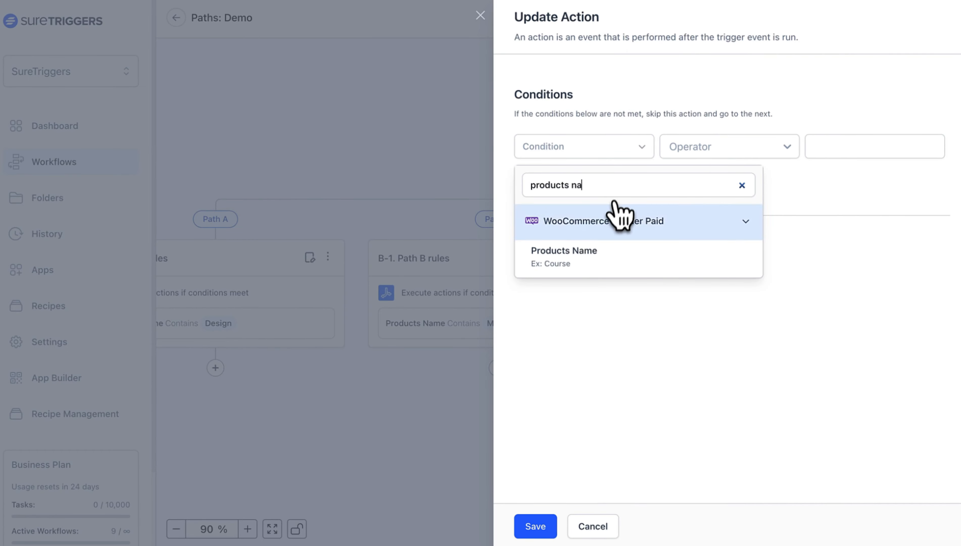
{"action": "left_click", "coordinate": [597, 256]}
Complete the Path C condition with the operator "contains" and the value "Google", and save the rules after testing them.
{"action": "left_click", "coordinate": [753, 153]}
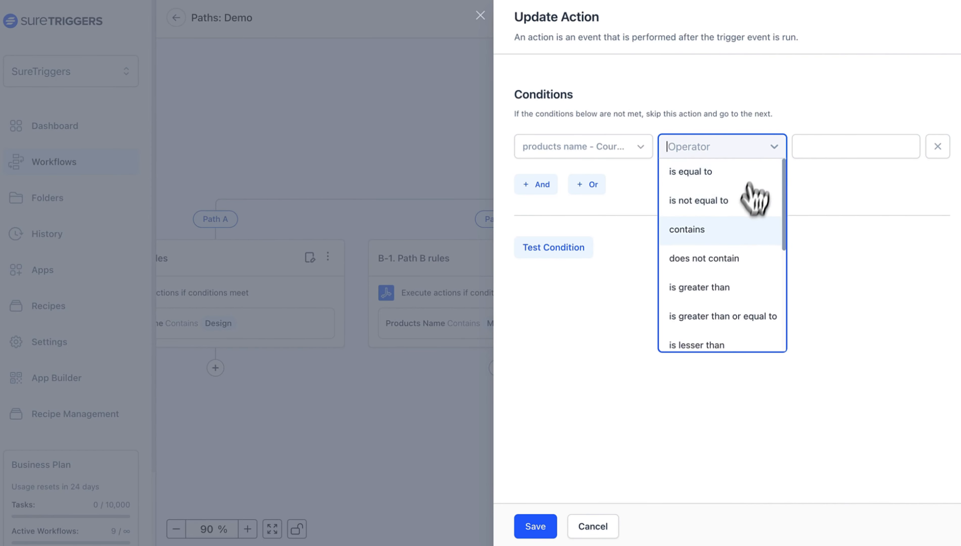
{"action": "left_click", "coordinate": [736, 228]}
{"action": "left_click", "coordinate": [836, 149]}
{"action": "type", "text": "Go"}
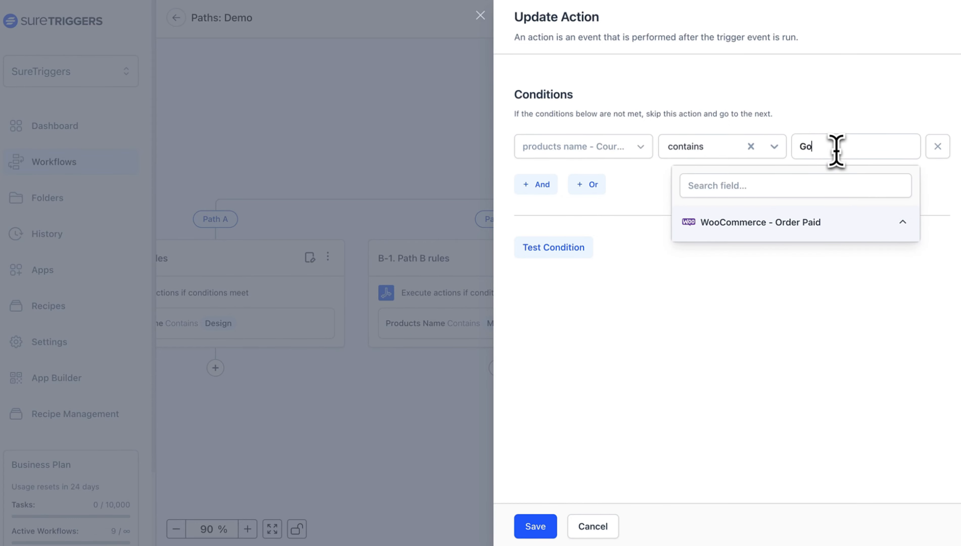
{"action": "type", "text": "ogle"}
{"action": "left_click", "coordinate": [564, 248]}
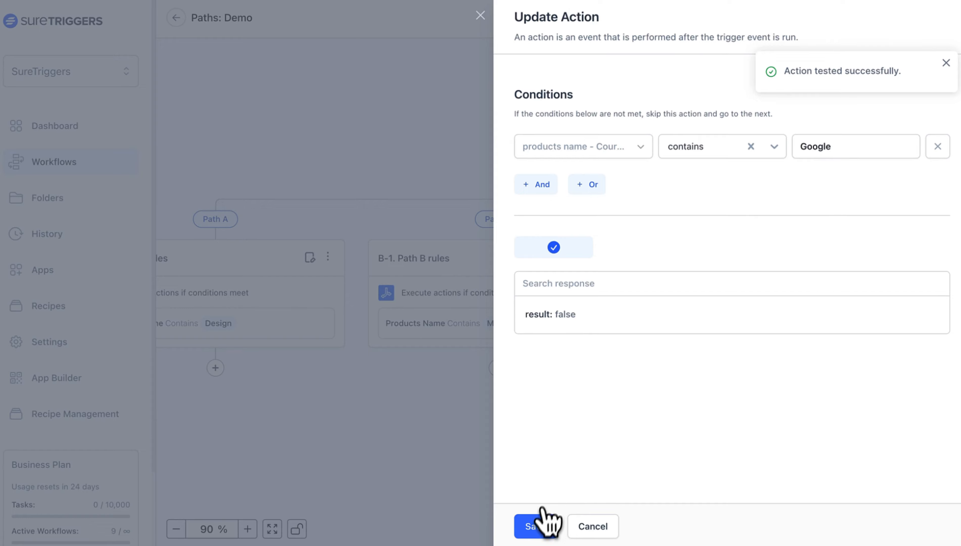
{"action": "left_click", "coordinate": [540, 525]}
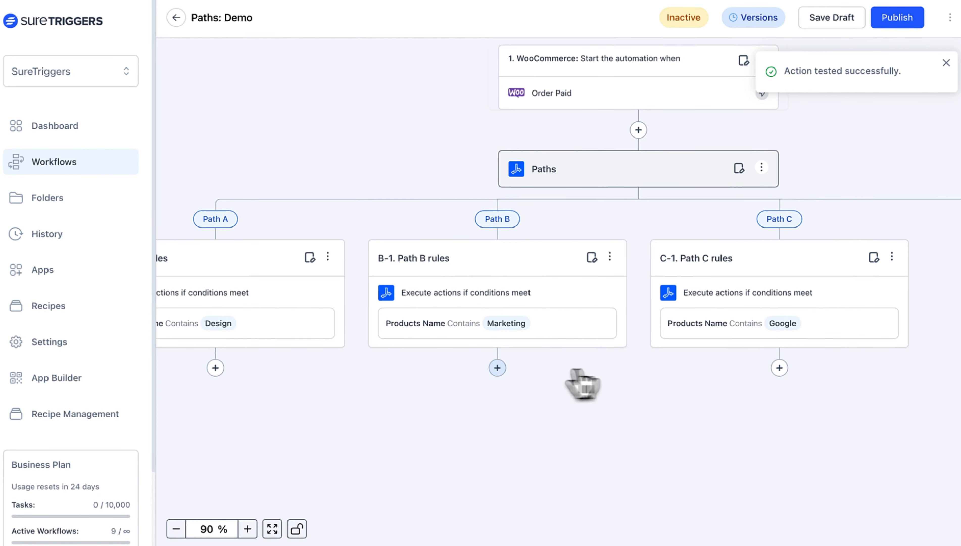
Add a Tutor LMS action below the Path A rules.
{"action": "left_click", "coordinate": [176, 528]}
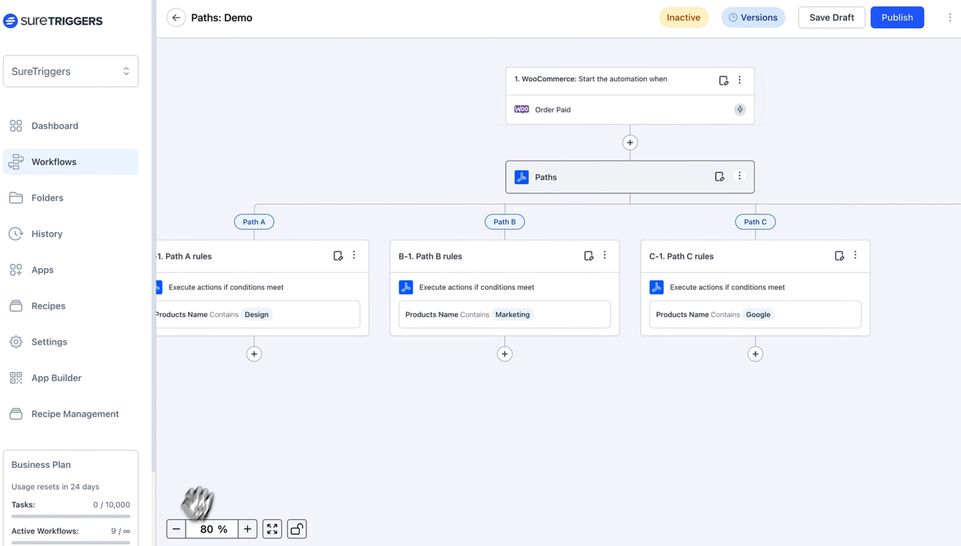
{"action": "left_click_drag", "start_coordinate": [236, 421], "coordinate": [286, 435]}
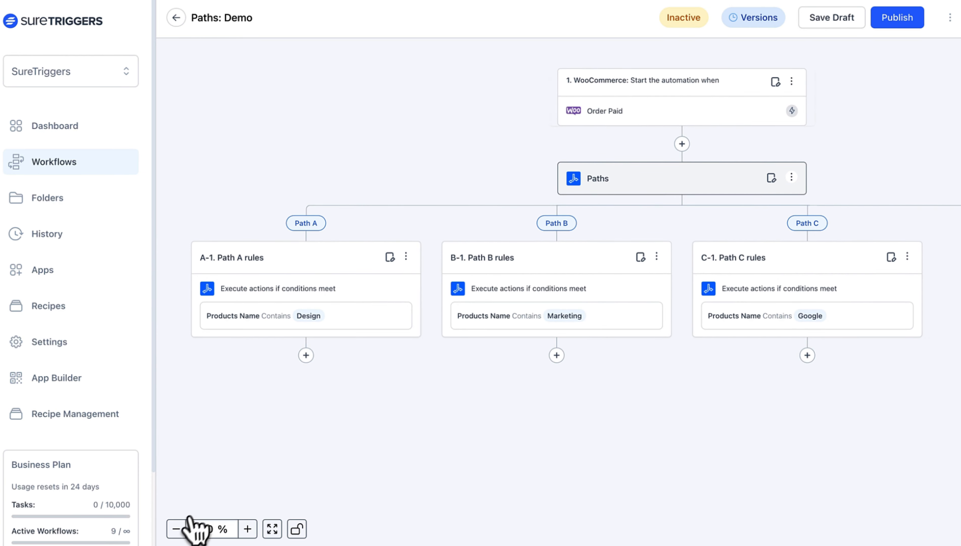
{"action": "left_click", "coordinate": [177, 529]}
{"action": "left_click", "coordinate": [176, 529]}
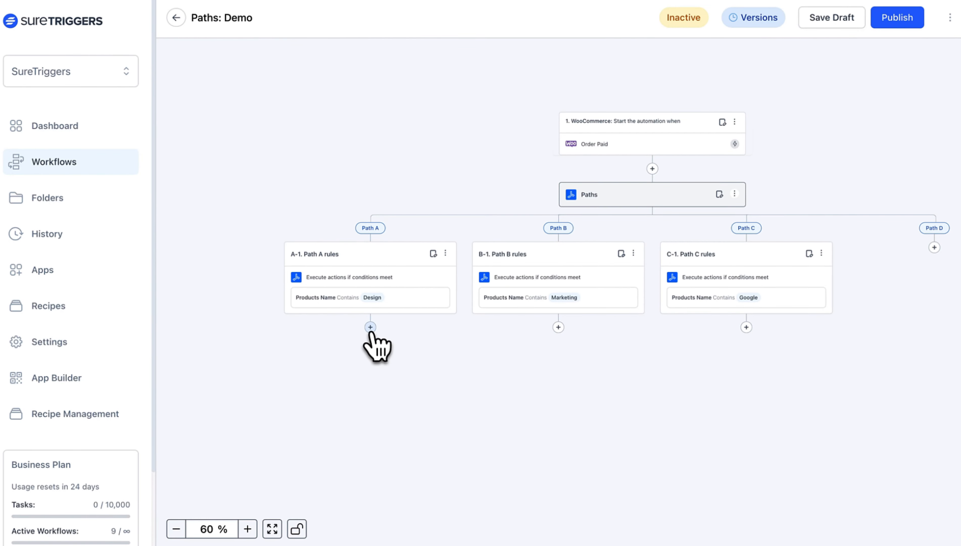
{"action": "left_click", "coordinate": [370, 327]}
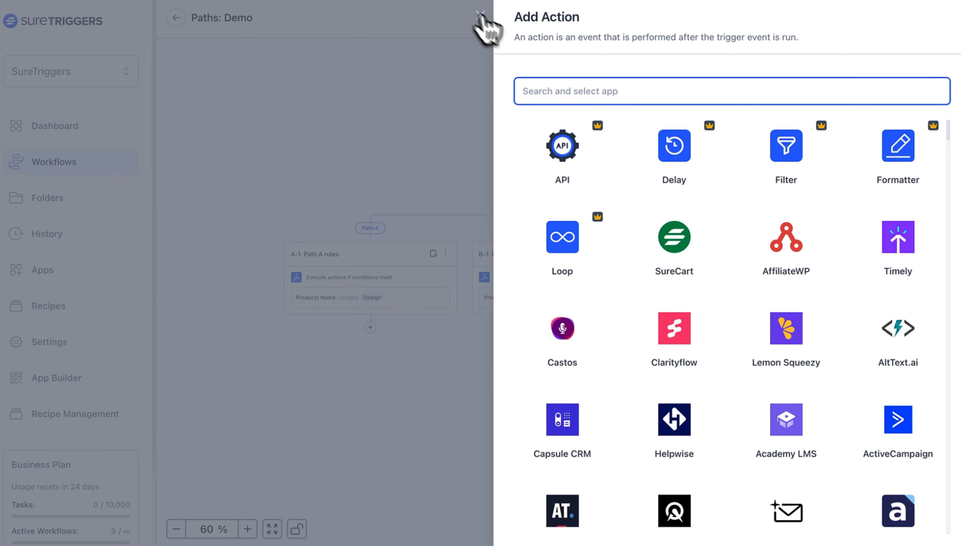
{"action": "type", "text": "Tt"}
{"action": "key", "text": "BackSpace"}
{"action": "type", "text": "ut"}
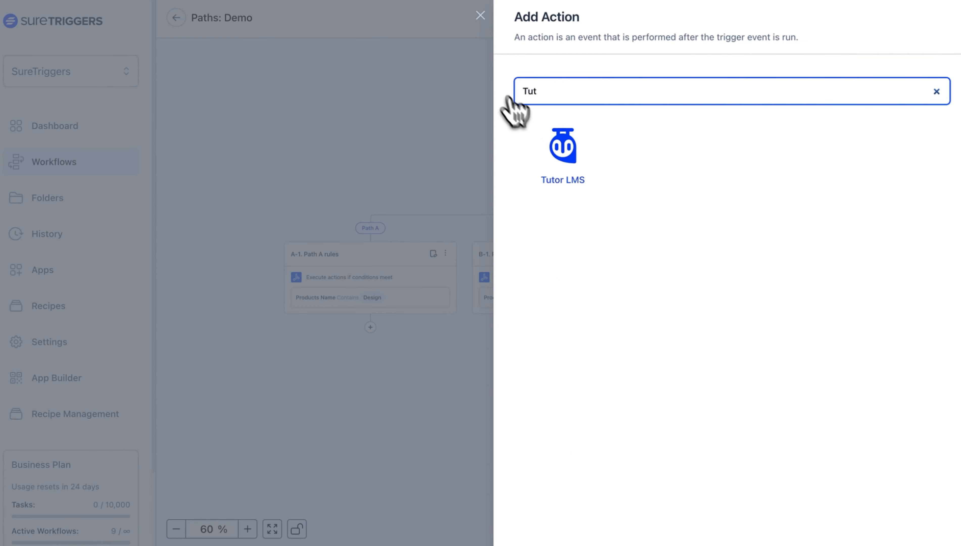
{"action": "left_click", "coordinate": [565, 150]}
Set the Tutor LMS action's event to Enroll User in Course and its connection to WordPress - SureSite.
{"action": "left_click", "coordinate": [600, 193]}
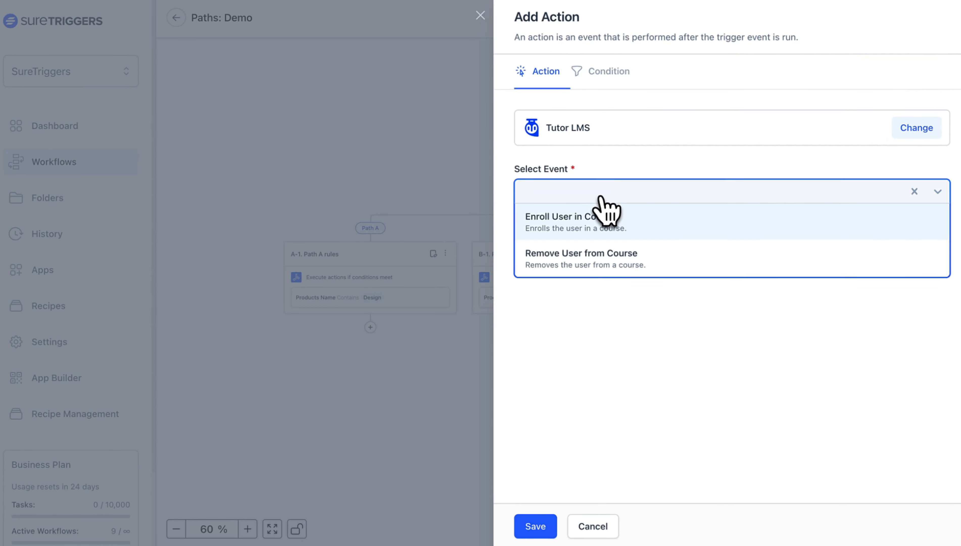
{"action": "left_click", "coordinate": [610, 229]}
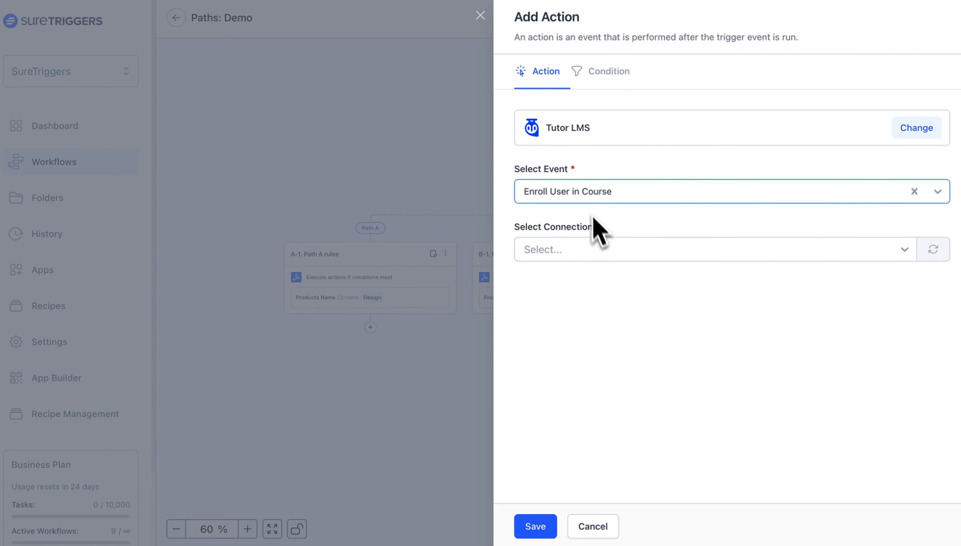
{"action": "left_click", "coordinate": [589, 248]}
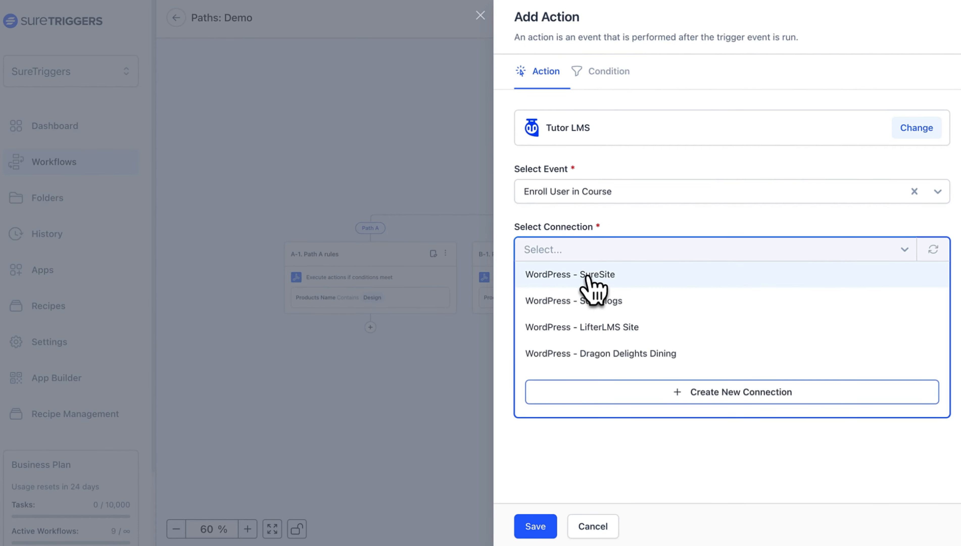
{"action": "left_click", "coordinate": [595, 275]}
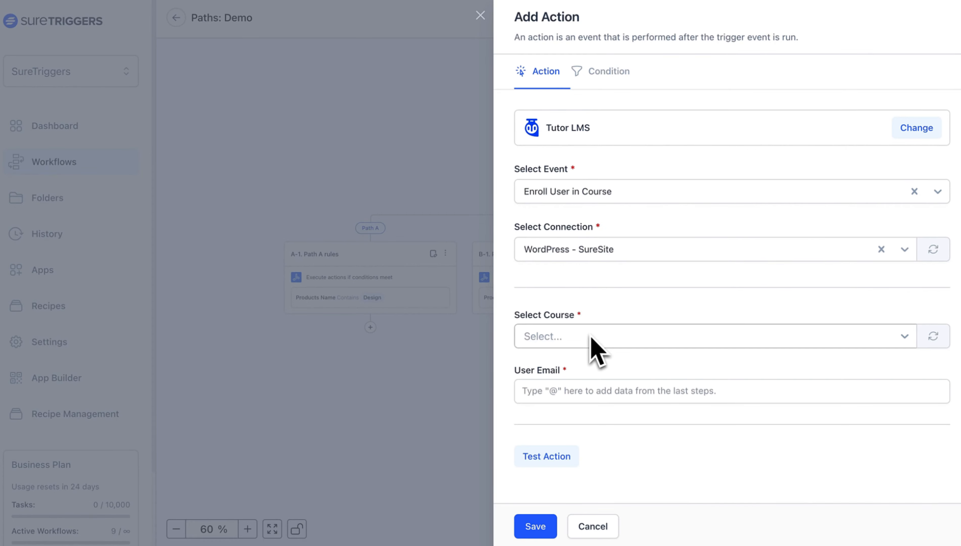
Select Design Course as the course and map the User Email to the WooCommerce Billing Email.
{"action": "scroll", "coordinate": [598, 349], "scroll_direction": "down", "scroll_amount": 1}
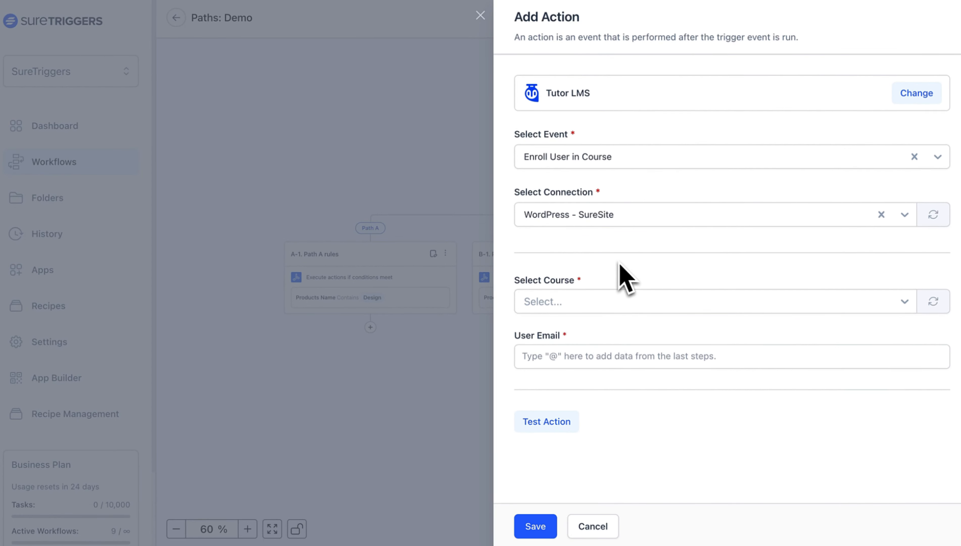
{"action": "left_click", "coordinate": [601, 308]}
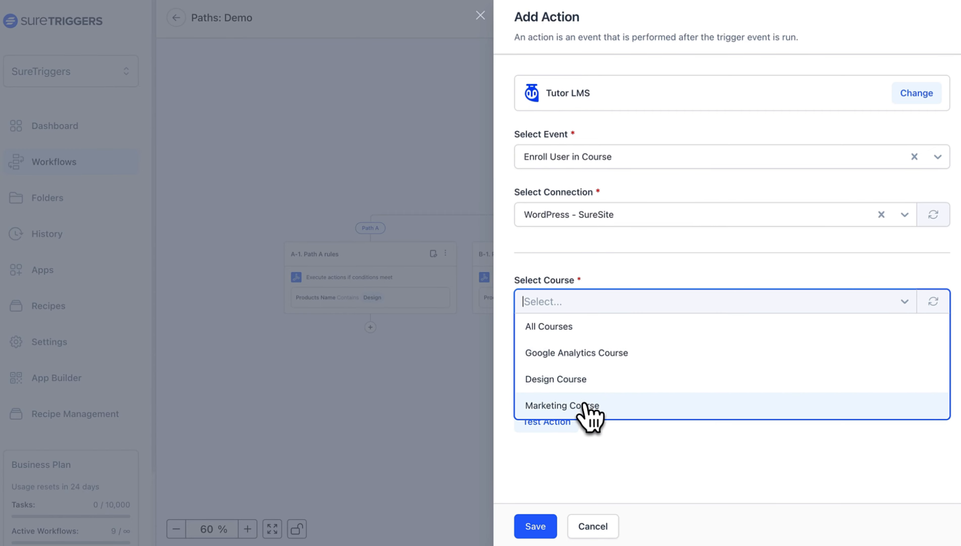
{"action": "left_click", "coordinate": [593, 382]}
{"action": "left_click", "coordinate": [596, 360]}
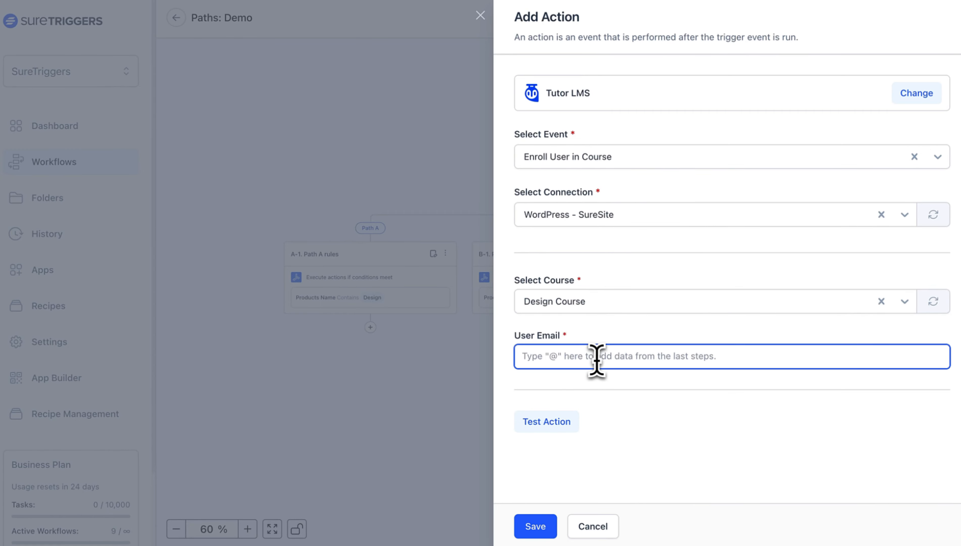
{"action": "type", "text": "@"}
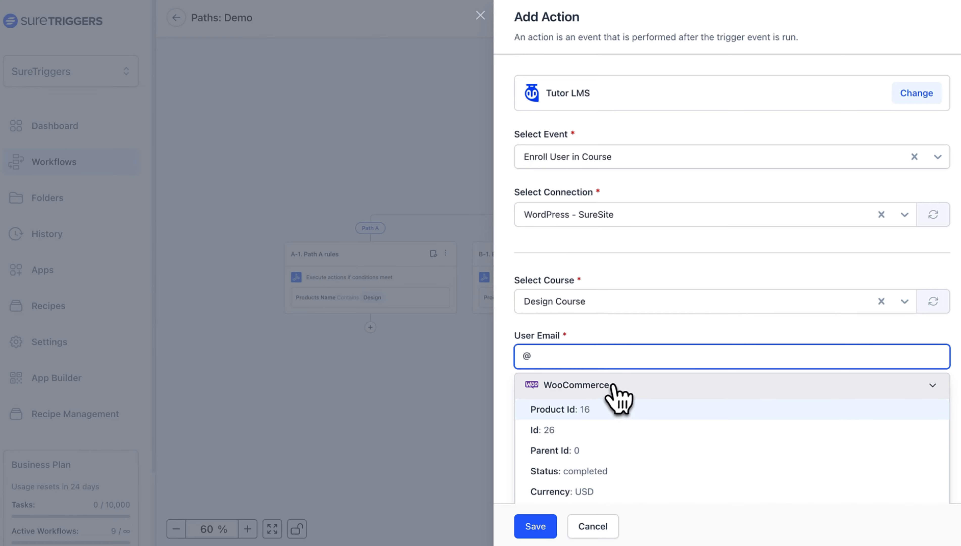
{"action": "type", "text": "email"}
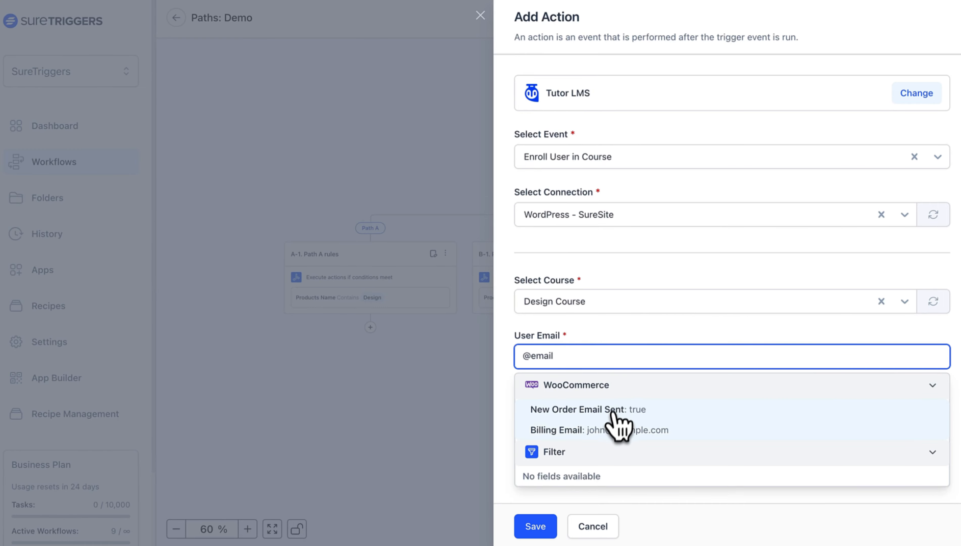
{"action": "left_click", "coordinate": [610, 429]}
Test the Path A enrollment action, check the test response and save the action.
{"action": "left_click", "coordinate": [626, 415]}
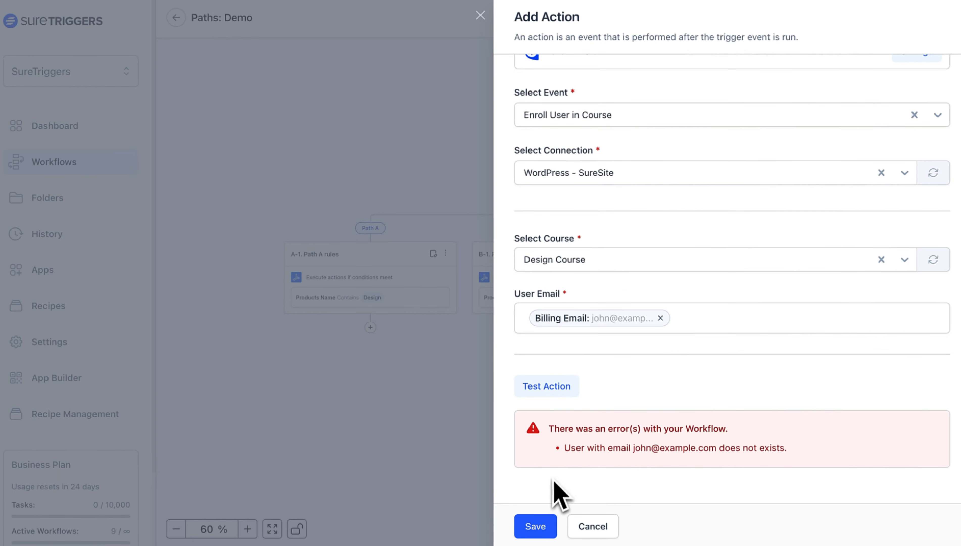
{"action": "triple_click", "coordinate": [629, 448]}
{"action": "left_click", "coordinate": [653, 448]}
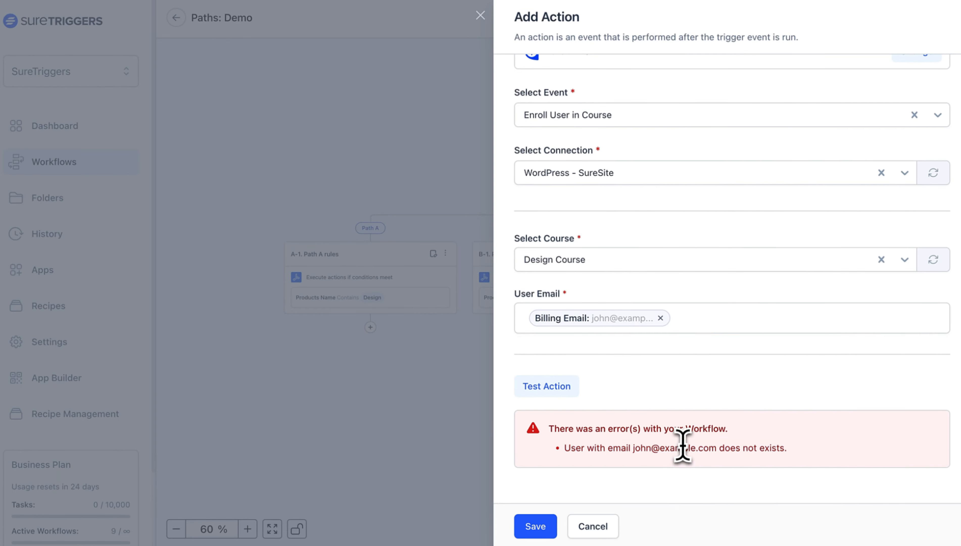
{"action": "triple_click", "coordinate": [630, 447]}
{"action": "left_click", "coordinate": [654, 430]}
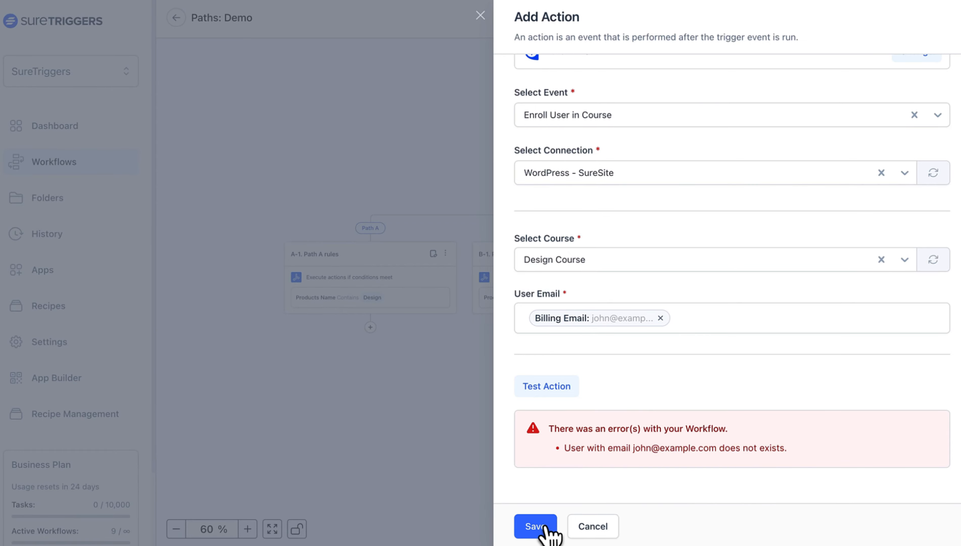
{"action": "left_click", "coordinate": [536, 526]}
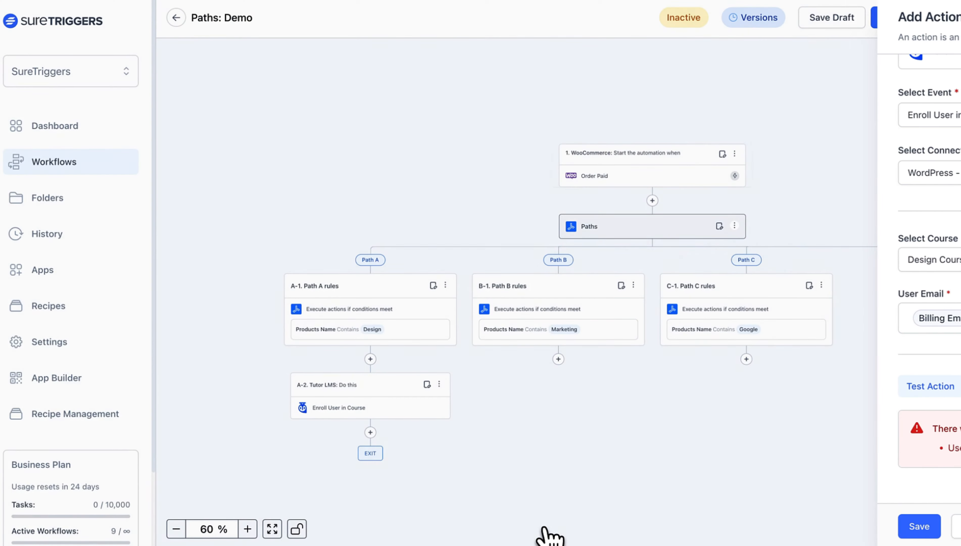
Insert a WordPress action between the Path A rules and the Tutor LMS enrollment.
{"action": "left_click", "coordinate": [371, 359]}
{"action": "type", "text": "wi"}
{"action": "key", "text": "BackSpace"}
{"action": "type", "text": "ord"}
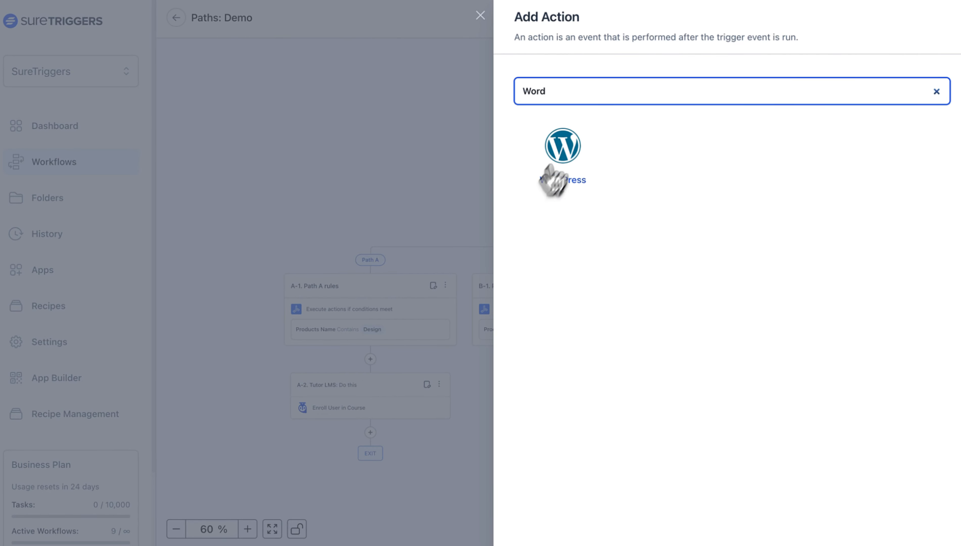
{"action": "left_click", "coordinate": [557, 164]}
Set the WordPress action's event to Create/Update User and its connection to WordPress - SureSite.
{"action": "left_click", "coordinate": [610, 195]}
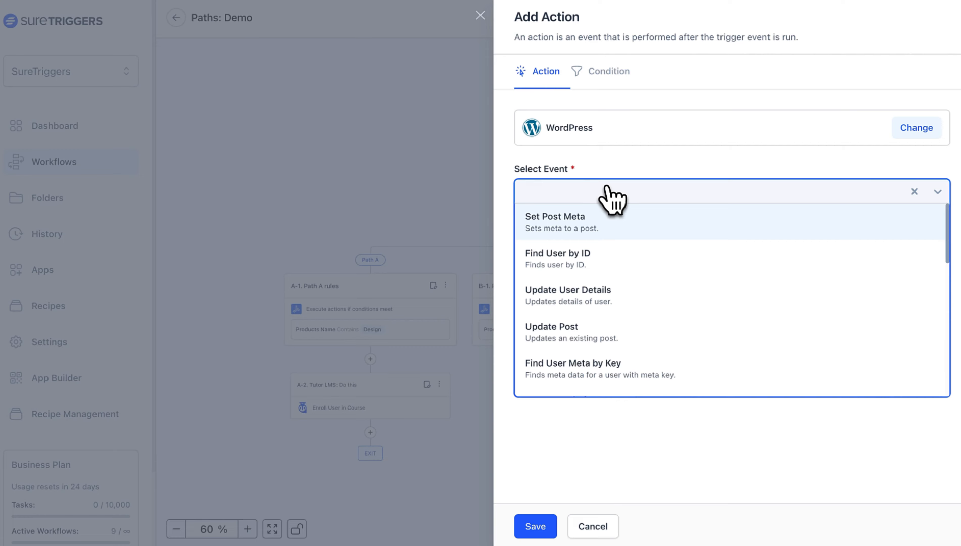
{"action": "type", "text": "crea"}
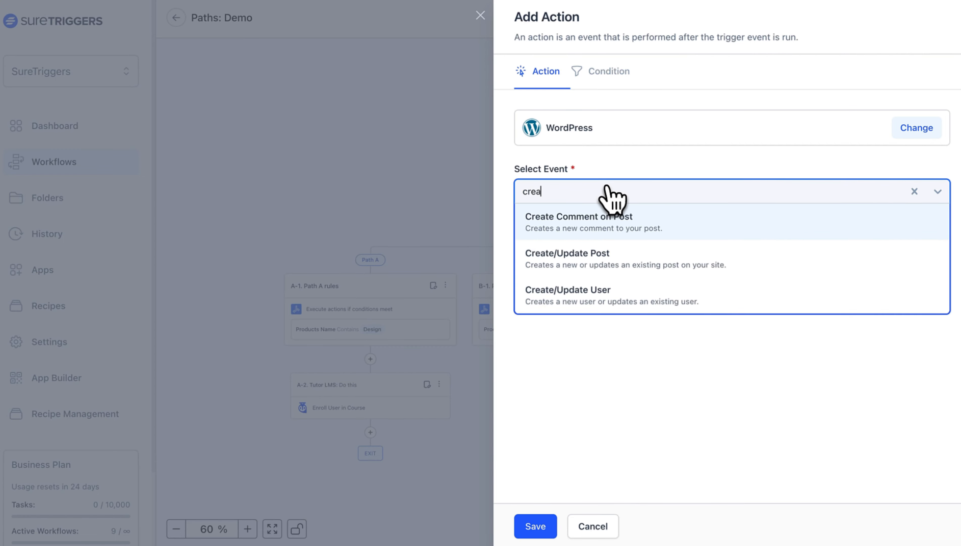
{"action": "left_click", "coordinate": [606, 296]}
{"action": "left_click", "coordinate": [642, 250]}
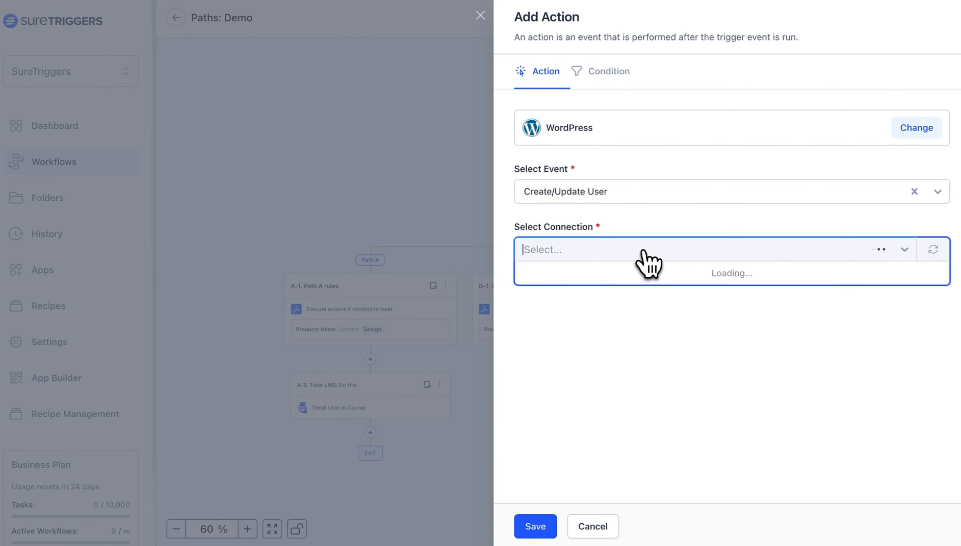
{"action": "left_click", "coordinate": [648, 273]}
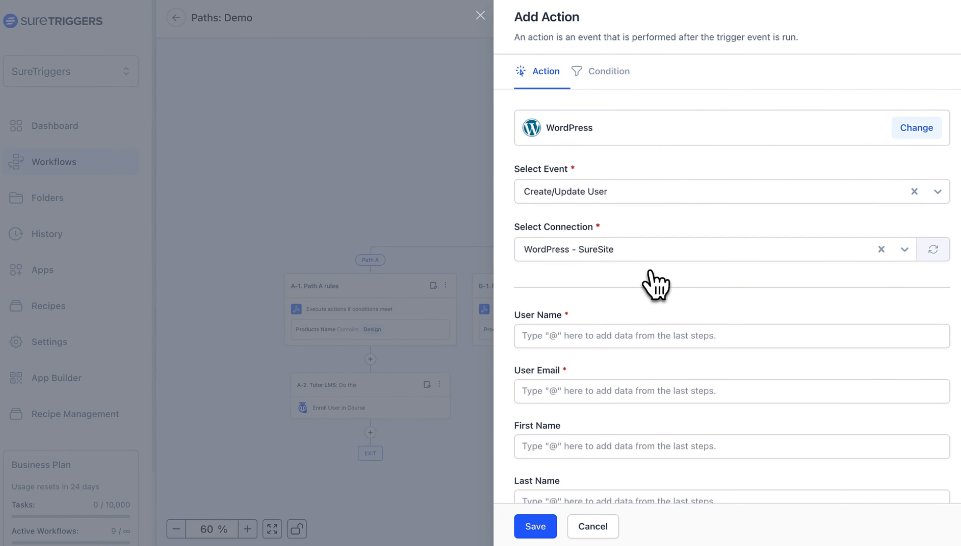
Map the User Name to the WooCommerce Billing First Name and the User Email to the Billing Email.
{"action": "scroll", "coordinate": [627, 325], "scroll_direction": "down", "scroll_amount": 2}
{"action": "left_click", "coordinate": [629, 254]}
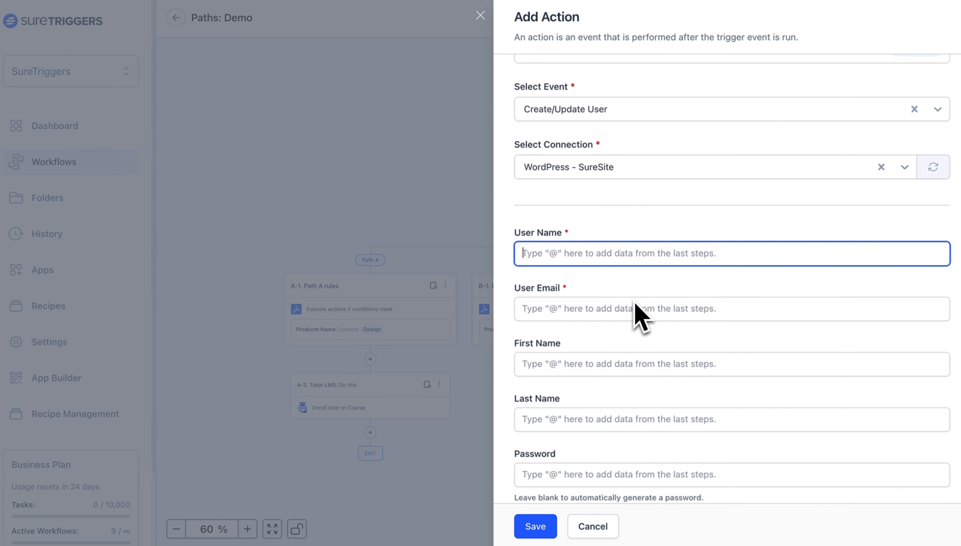
{"action": "type", "text": "@name"}
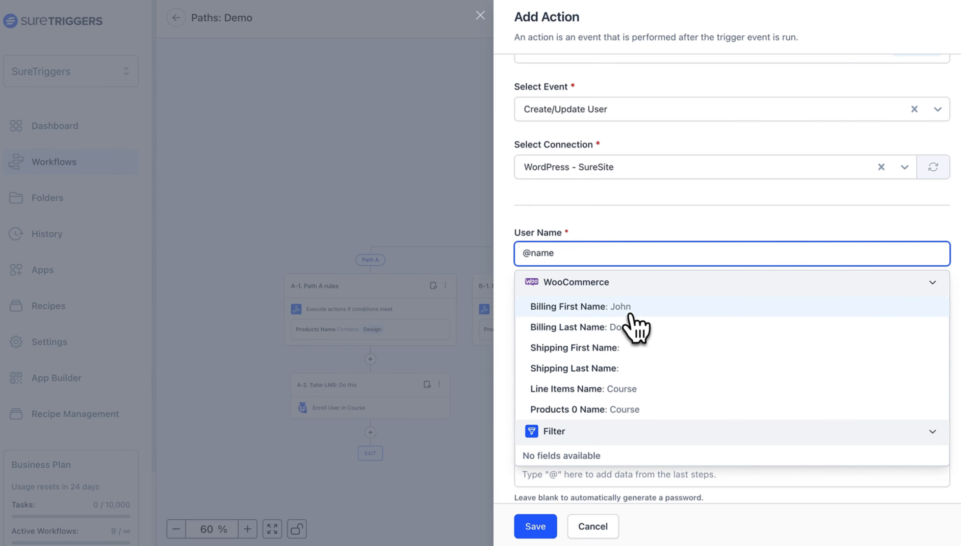
{"action": "left_click", "coordinate": [629, 308]}
{"action": "left_click", "coordinate": [609, 315]}
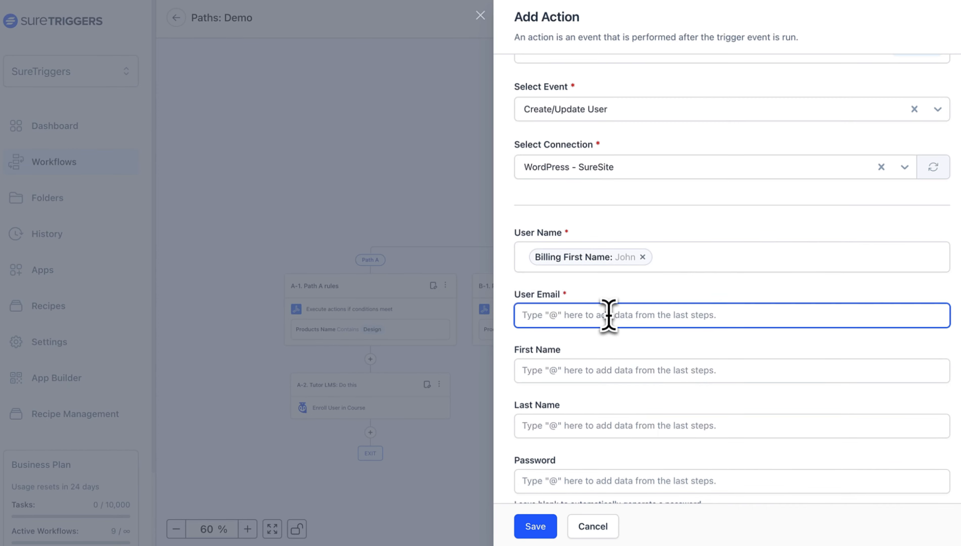
{"action": "type", "text": "@ema"}
{"action": "key", "text": "BackSpace"}
{"action": "type", "text": "mail"}
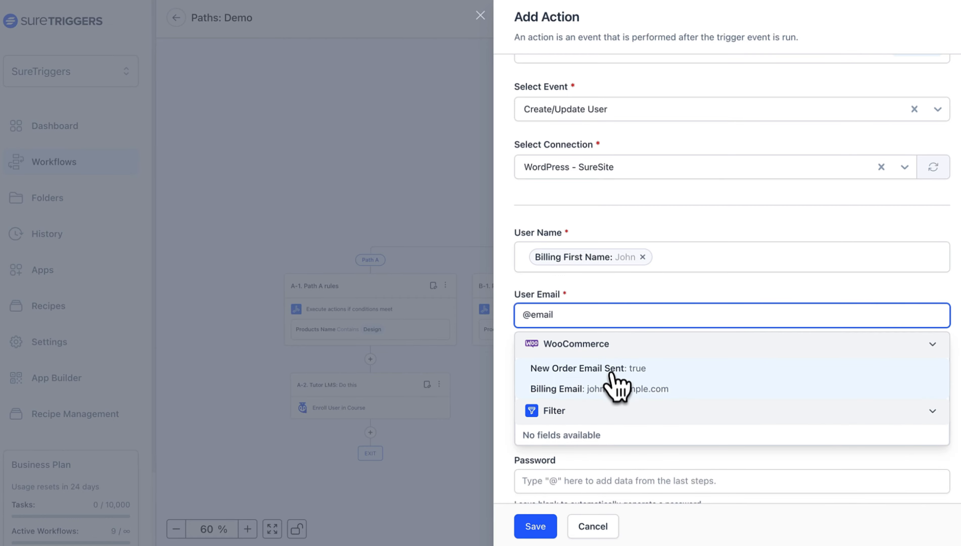
{"action": "left_click", "coordinate": [614, 387]}
Map the First Name and Last Name fields to the WooCommerce Billing First Name and Billing Last Name.
{"action": "scroll", "coordinate": [624, 386], "scroll_direction": "down", "scroll_amount": 3}
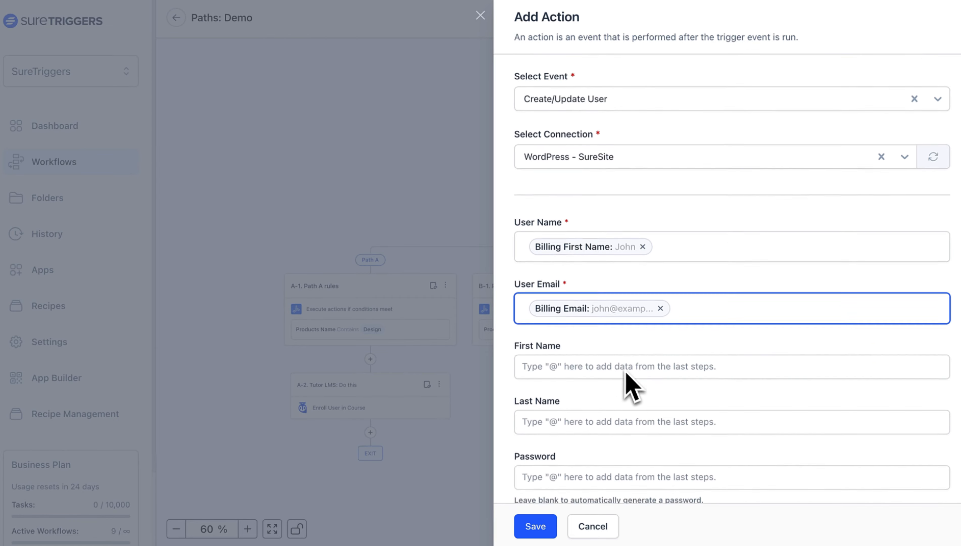
{"action": "left_click", "coordinate": [628, 298]}
{"action": "type", "text": "@"}
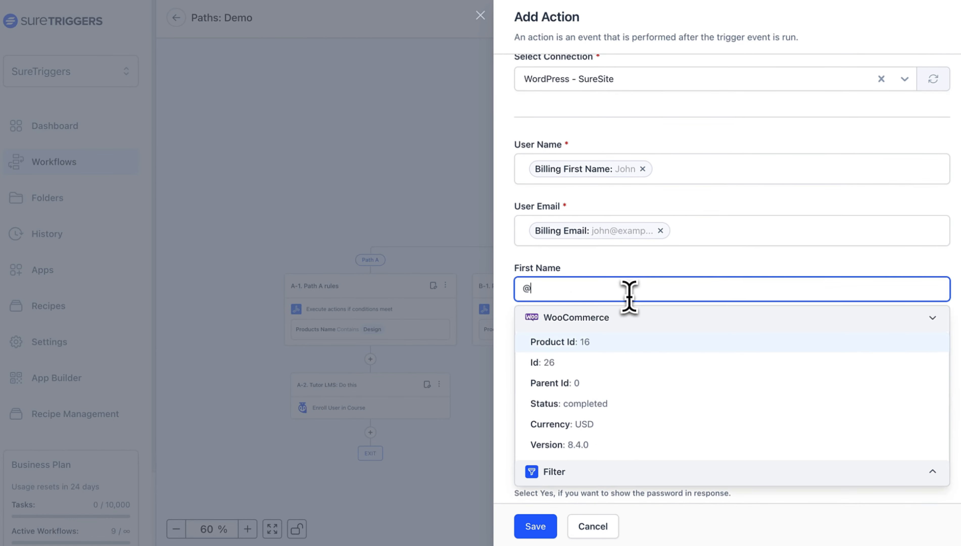
{"action": "type", "text": "first"}
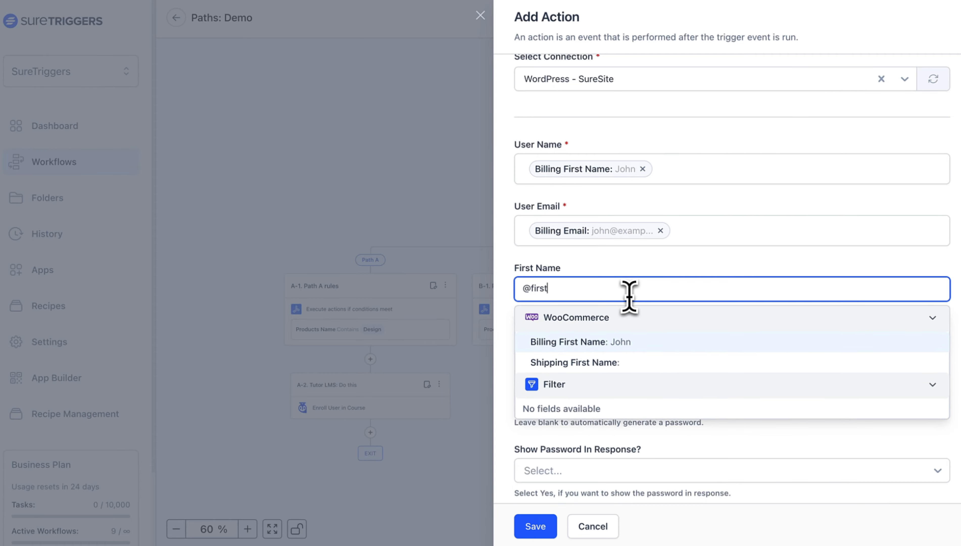
{"action": "left_click", "coordinate": [636, 337]}
{"action": "left_click", "coordinate": [607, 352]}
{"action": "type", "text": "@"}
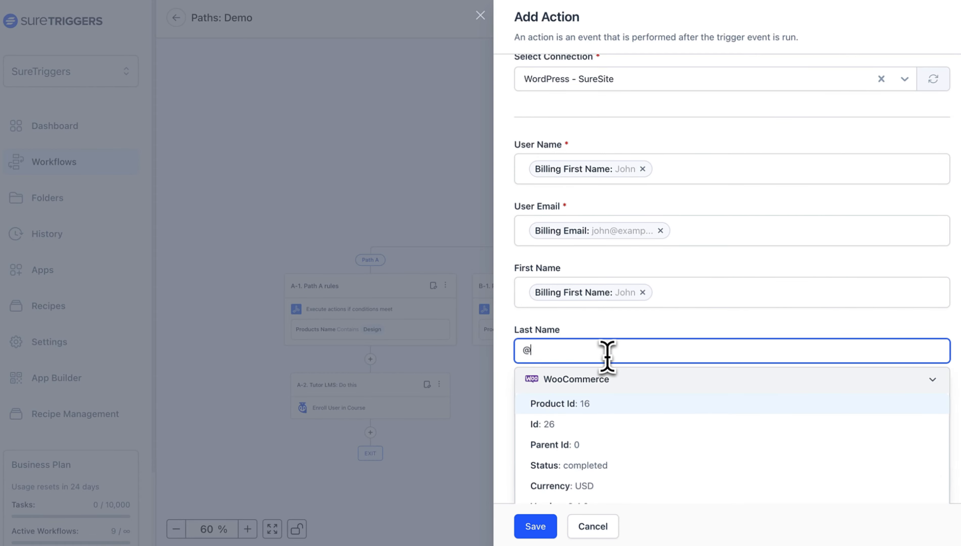
{"action": "type", "text": "last"}
{"action": "left_click", "coordinate": [592, 401]}
Leave the Password field blank and set Show Password In Response to No.
{"action": "scroll", "coordinate": [599, 410], "scroll_direction": "down", "scroll_amount": 1}
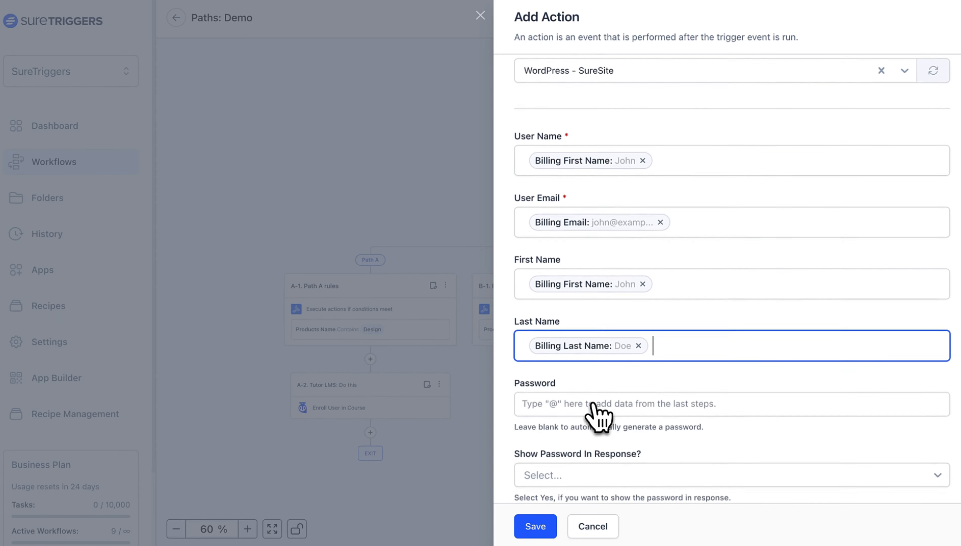
{"action": "scroll", "coordinate": [599, 397], "scroll_direction": "down", "scroll_amount": 2}
{"action": "triple_click", "coordinate": [612, 321]}
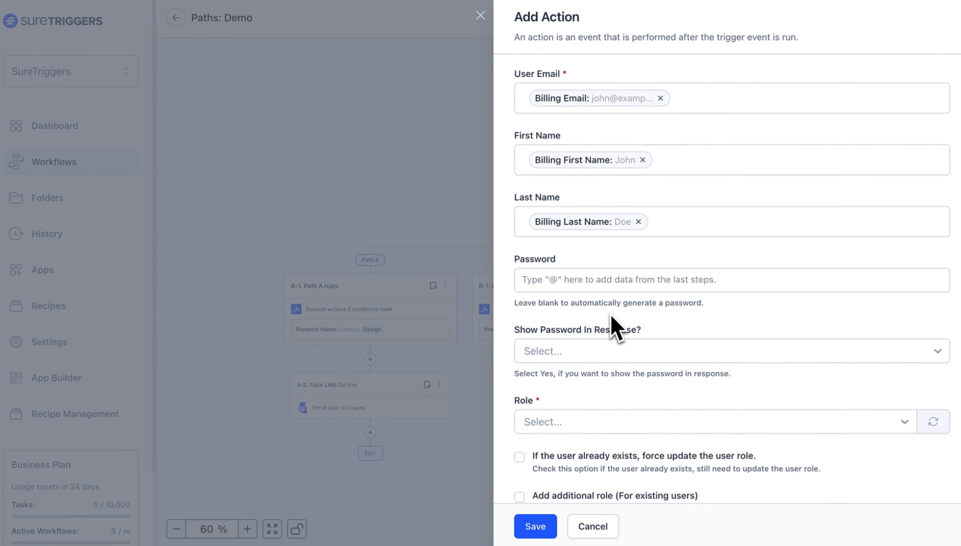
{"action": "triple_click", "coordinate": [622, 305]}
{"action": "left_click", "coordinate": [646, 322]}
{"action": "scroll", "coordinate": [646, 324], "scroll_direction": "down", "scroll_amount": 2}
{"action": "left_click", "coordinate": [611, 290]}
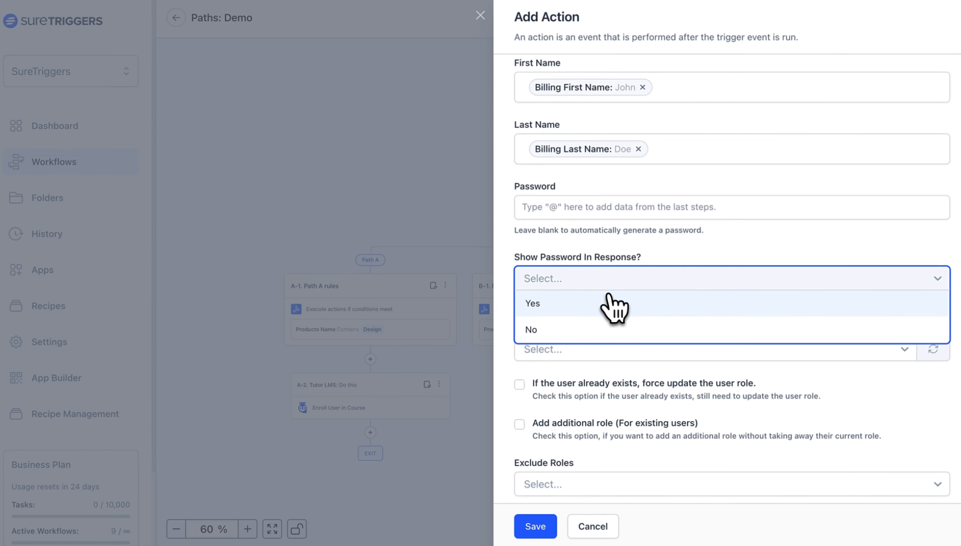
{"action": "left_click", "coordinate": [606, 334]}
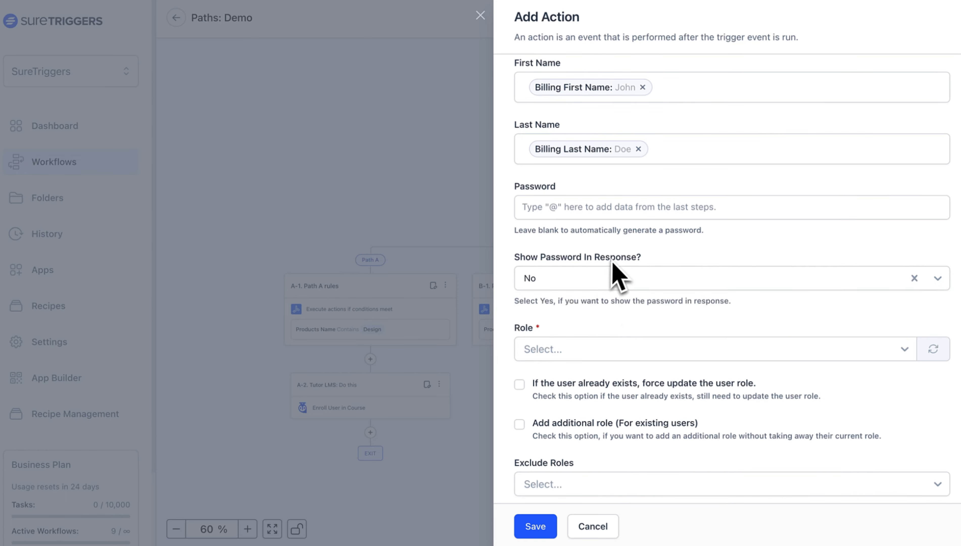
{"action": "triple_click", "coordinate": [648, 257]}
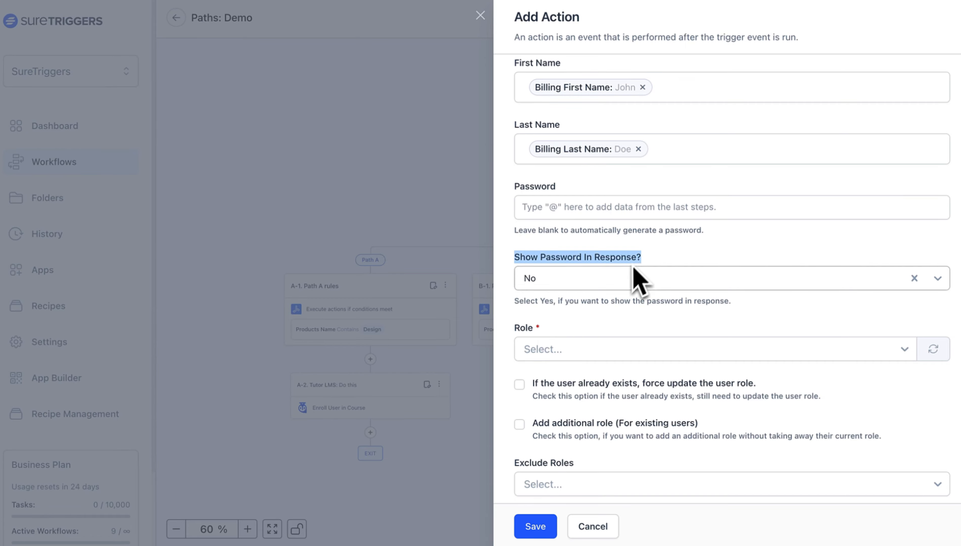
Set the WordPress user's role to Subscriber.
{"action": "scroll", "coordinate": [599, 336], "scroll_direction": "down", "scroll_amount": 3}
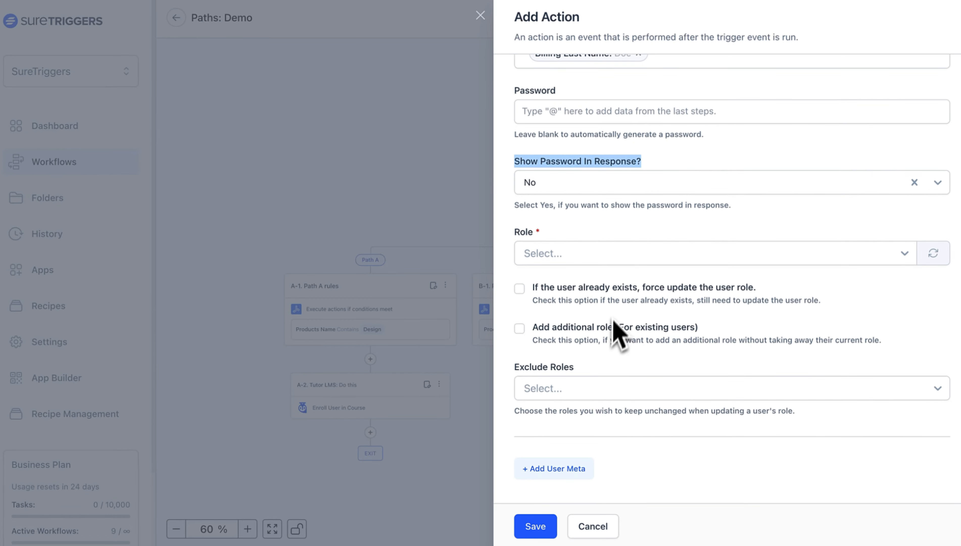
{"action": "scroll", "coordinate": [612, 322], "scroll_direction": "up", "scroll_amount": 2}
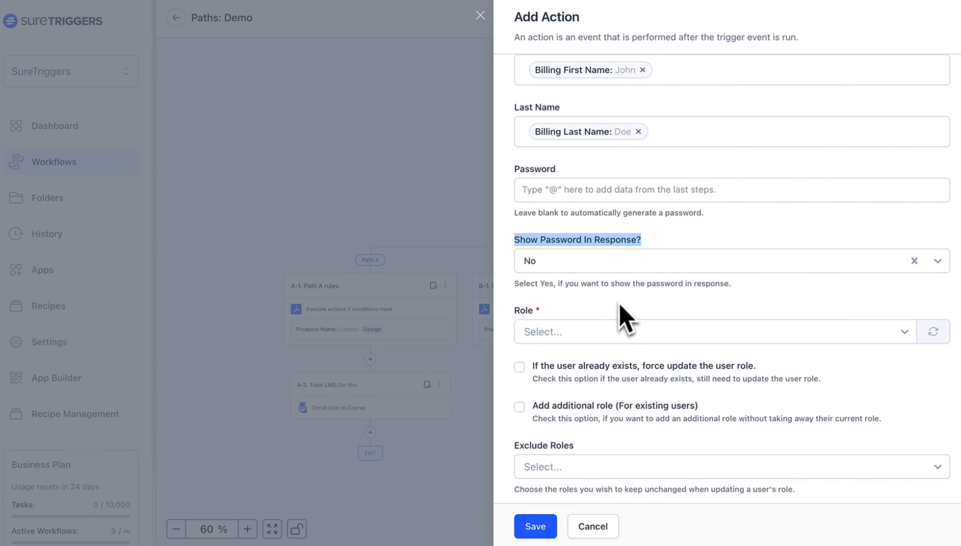
{"action": "scroll", "coordinate": [620, 313], "scroll_direction": "down", "scroll_amount": 4}
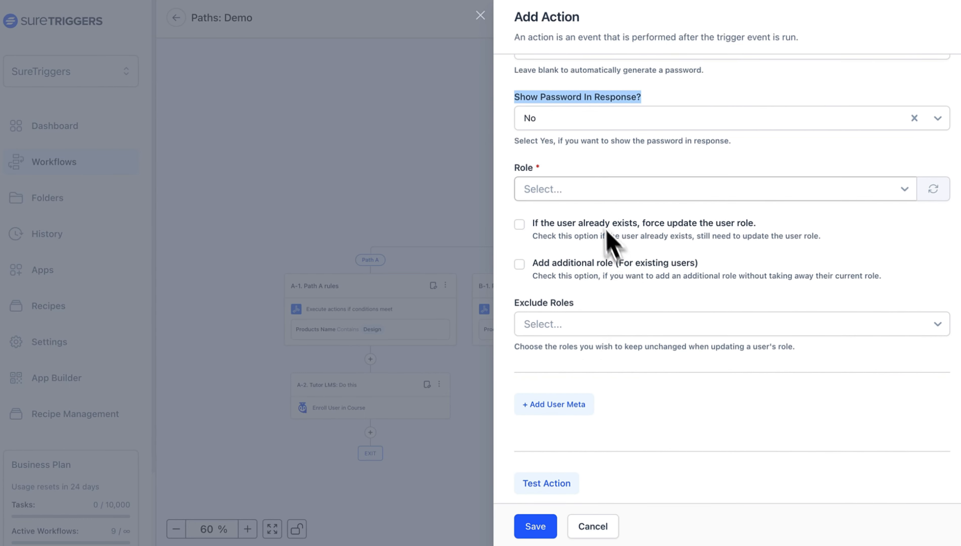
{"action": "left_click", "coordinate": [621, 189]}
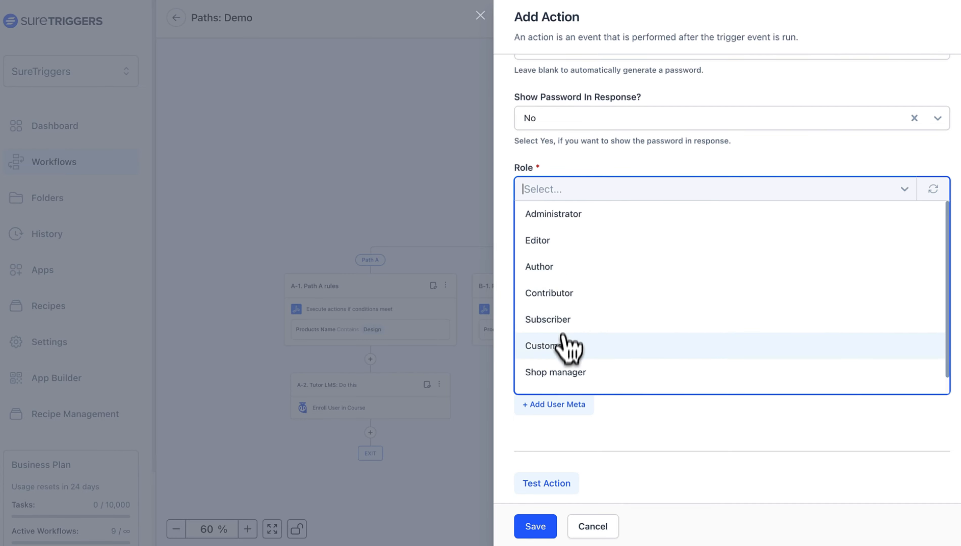
{"action": "scroll", "coordinate": [569, 355], "scroll_direction": "down", "scroll_amount": 1}
{"action": "scroll", "coordinate": [574, 305], "scroll_direction": "up", "scroll_amount": 1}
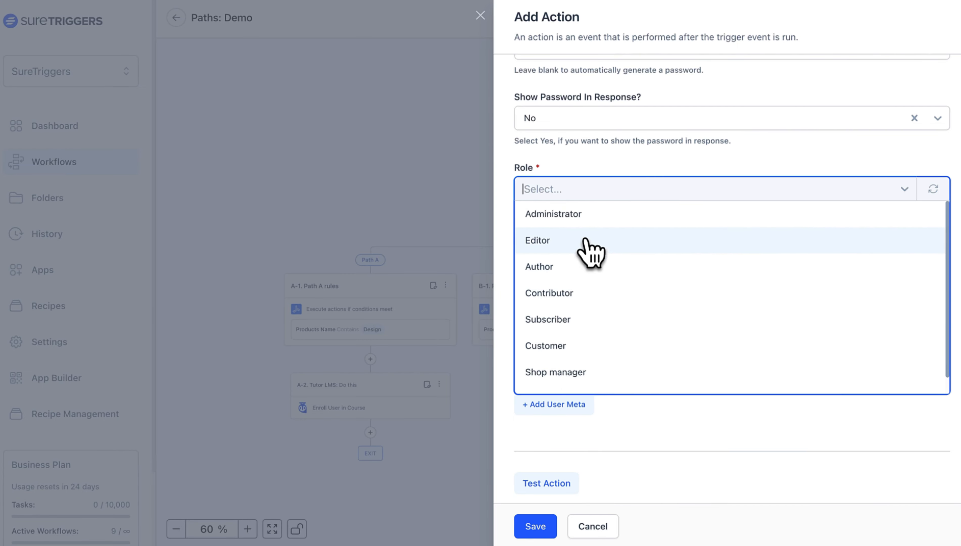
{"action": "left_click", "coordinate": [578, 316]}
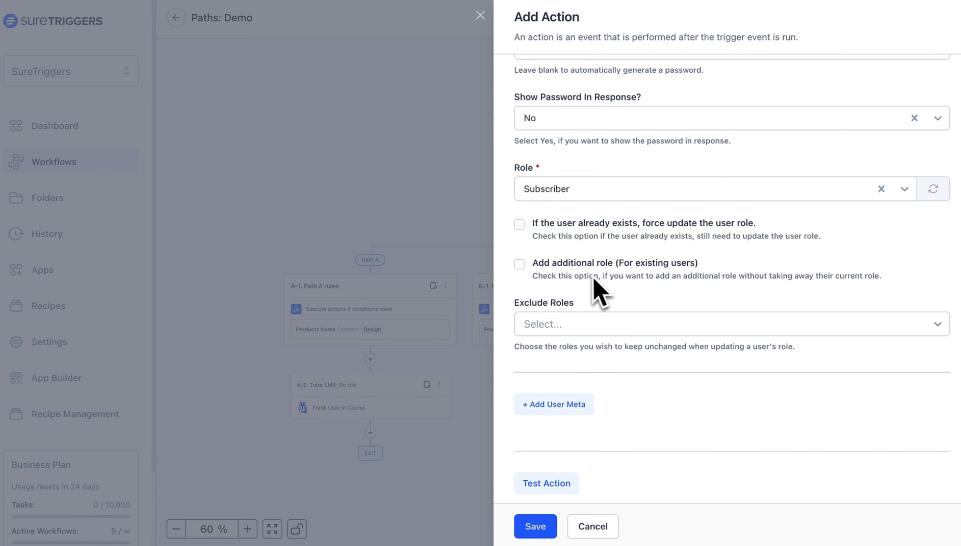
Add Administrator to the excluded roles of the Create/Update User action.
{"action": "left_click", "coordinate": [598, 326]}
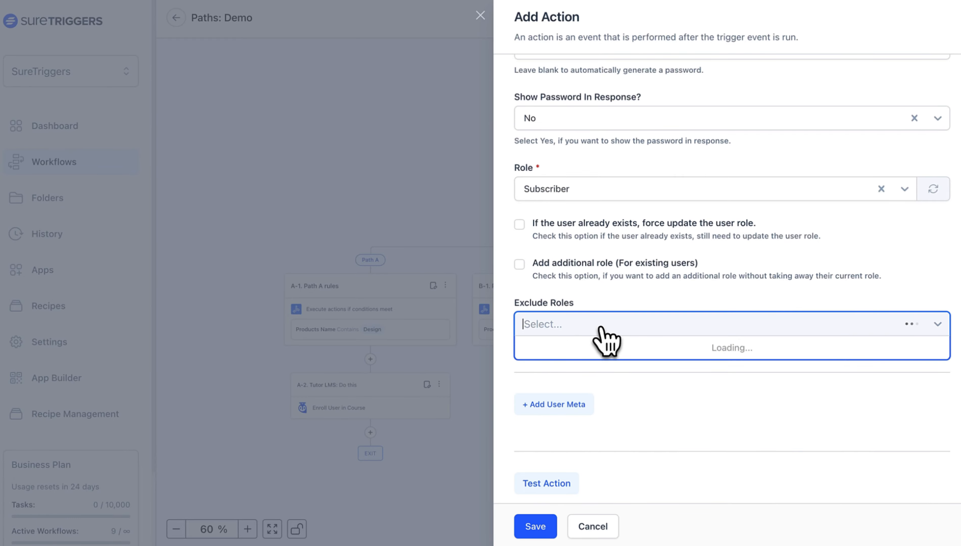
{"action": "scroll", "coordinate": [630, 189], "scroll_direction": "up", "scroll_amount": 1}
{"action": "scroll", "coordinate": [630, 189], "scroll_direction": "up", "scroll_amount": 2}
{"action": "scroll", "coordinate": [629, 200], "scroll_direction": "down", "scroll_amount": 3}
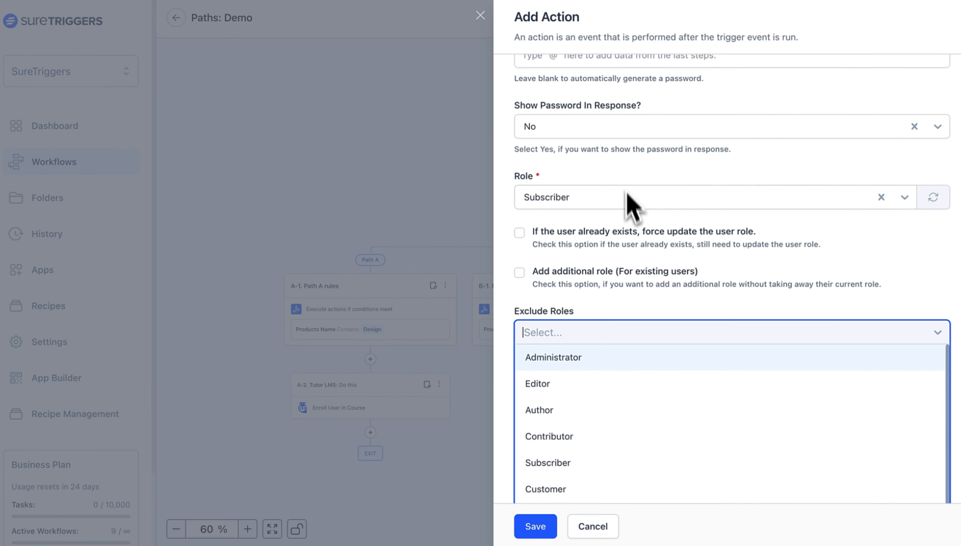
{"action": "left_click", "coordinate": [622, 357]}
Review the mapped user fields, password options, role and role-update settings of the Create/Update User action.
{"action": "scroll", "coordinate": [615, 378], "scroll_direction": "up", "scroll_amount": 5}
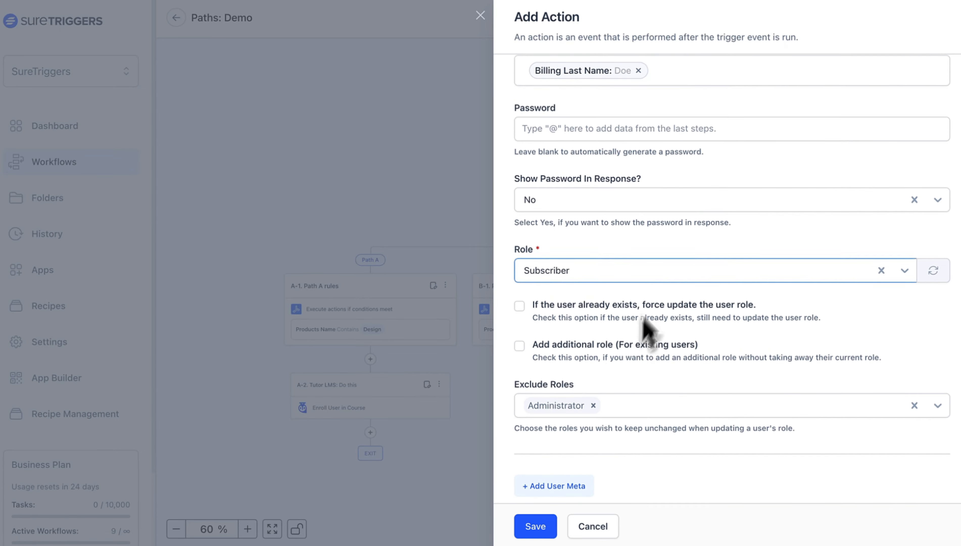
{"action": "scroll", "coordinate": [669, 278], "scroll_direction": "up", "scroll_amount": 3}
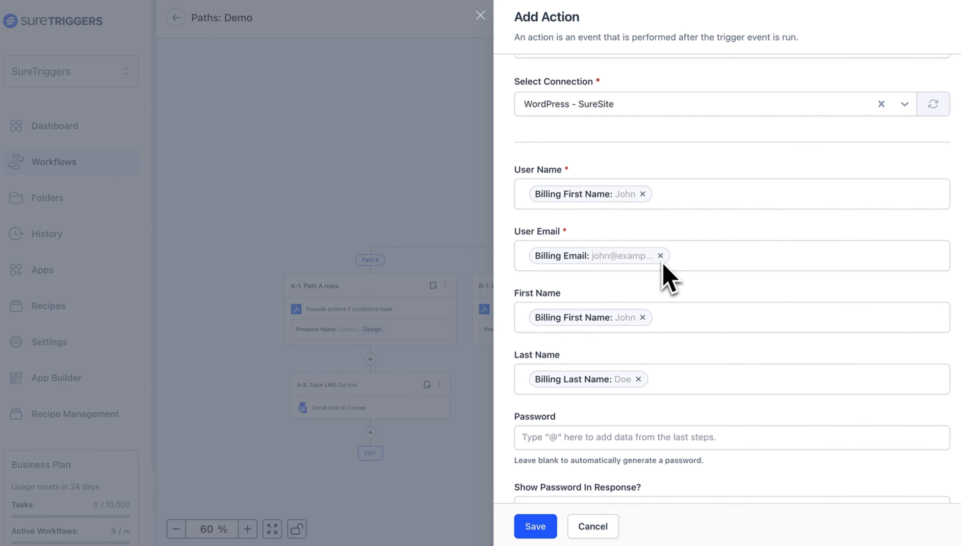
{"action": "scroll", "coordinate": [664, 267], "scroll_direction": "down", "scroll_amount": 7}
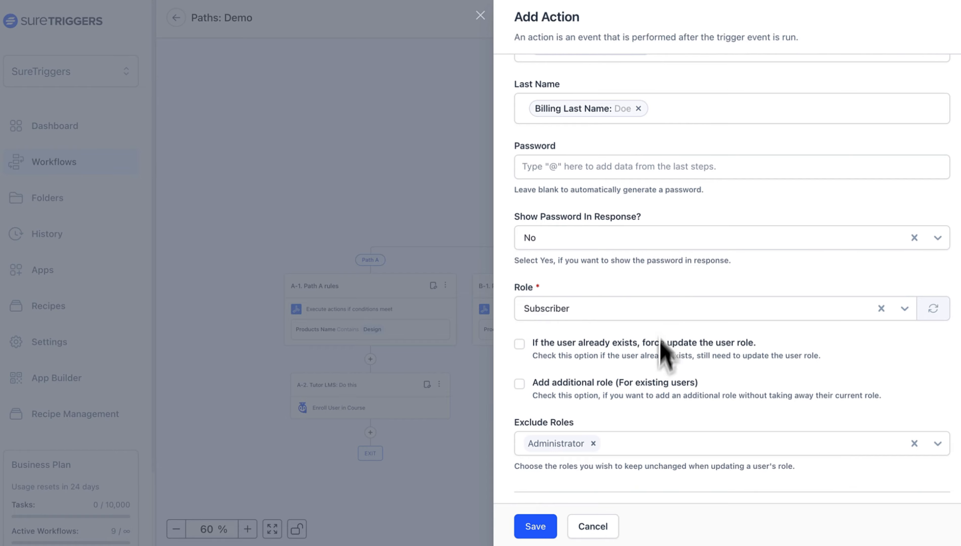
{"action": "scroll", "coordinate": [614, 401], "scroll_direction": "up", "scroll_amount": 5}
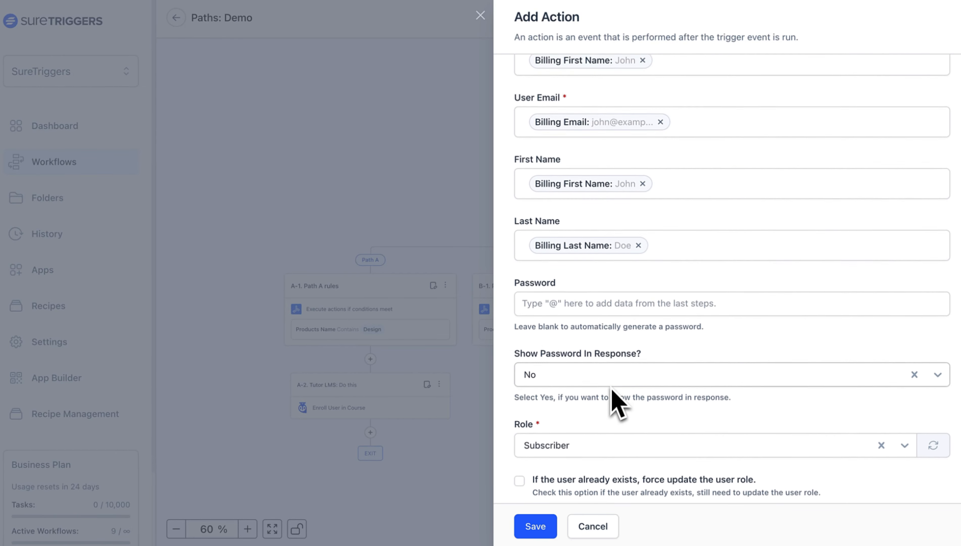
{"action": "scroll", "coordinate": [610, 401], "scroll_direction": "down", "scroll_amount": 4}
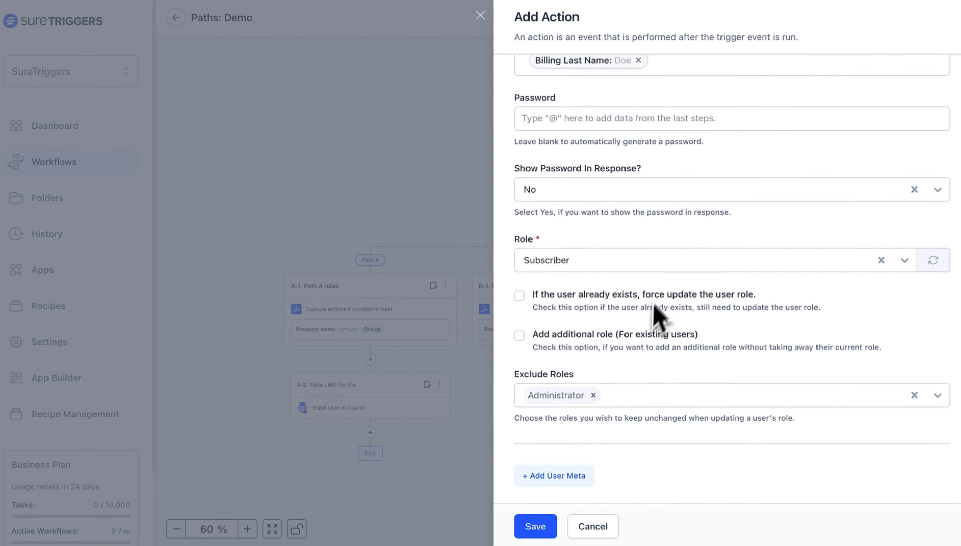
{"action": "scroll", "coordinate": [607, 290], "scroll_direction": "up", "scroll_amount": 1}
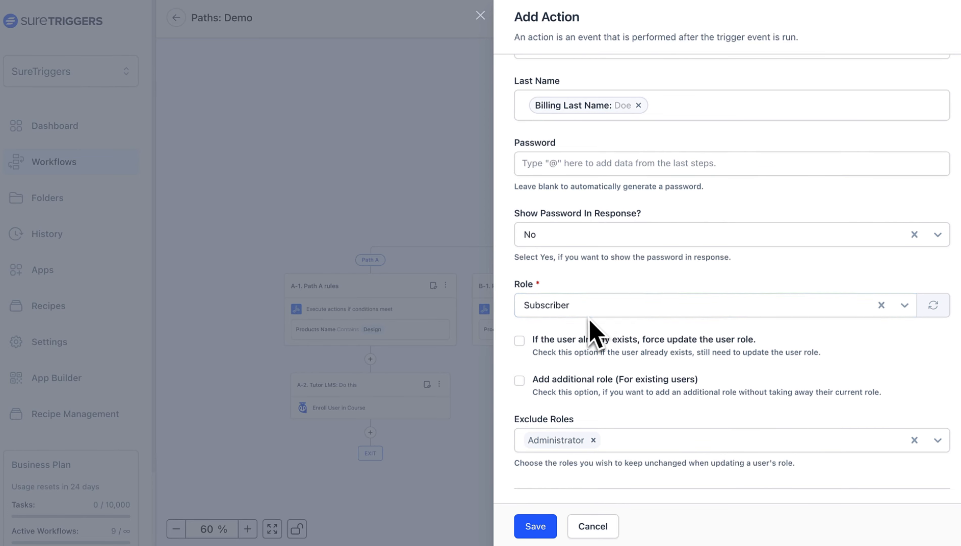
{"action": "scroll", "coordinate": [590, 334], "scroll_direction": "down", "scroll_amount": 2}
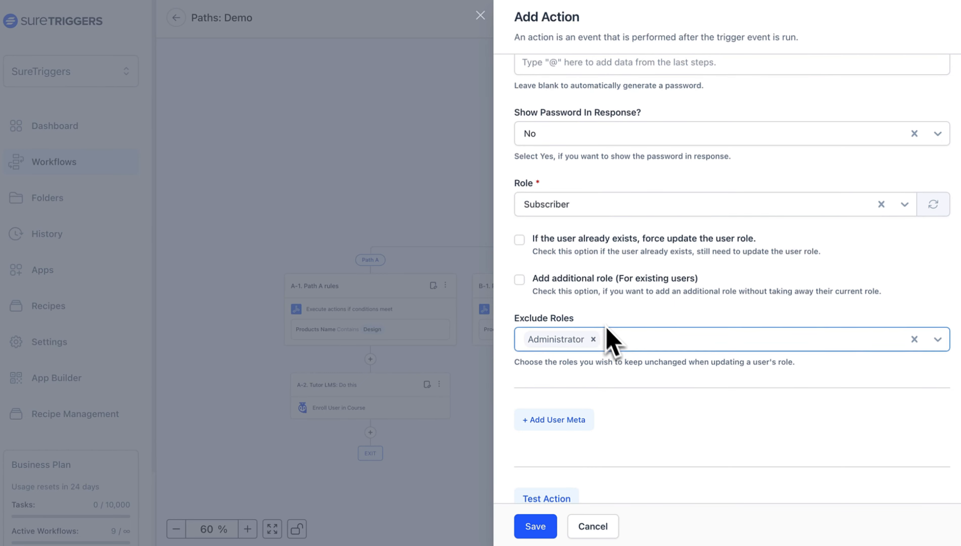
{"action": "scroll", "coordinate": [647, 406], "scroll_direction": "down", "scroll_amount": 1}
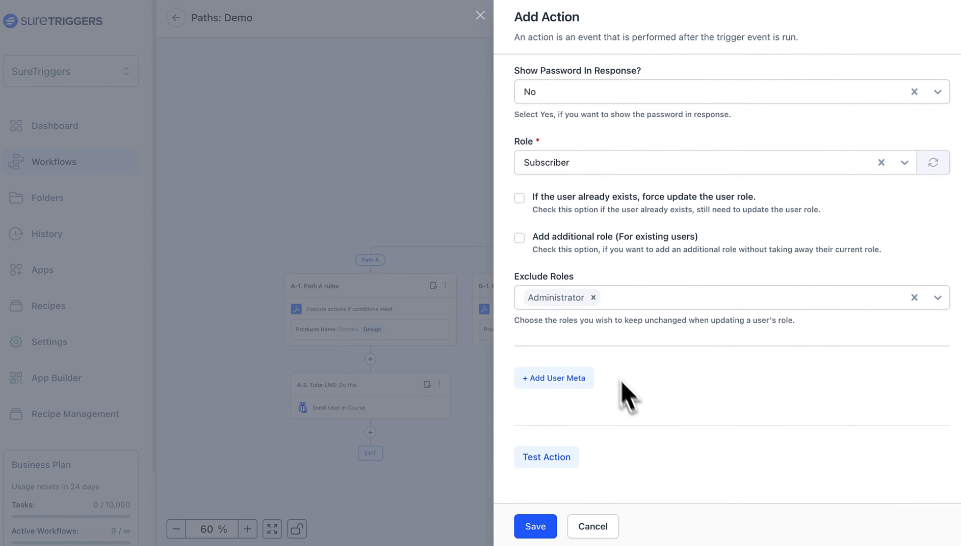
Test the Create/Update User action, check its response and save the action.
{"action": "left_click", "coordinate": [561, 458]}
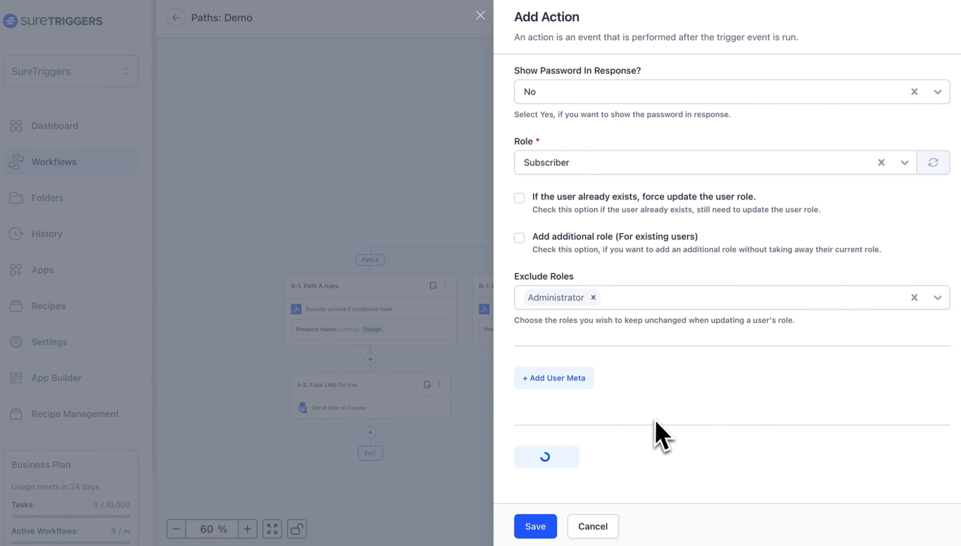
{"action": "scroll", "coordinate": [616, 458], "scroll_direction": "down", "scroll_amount": 2}
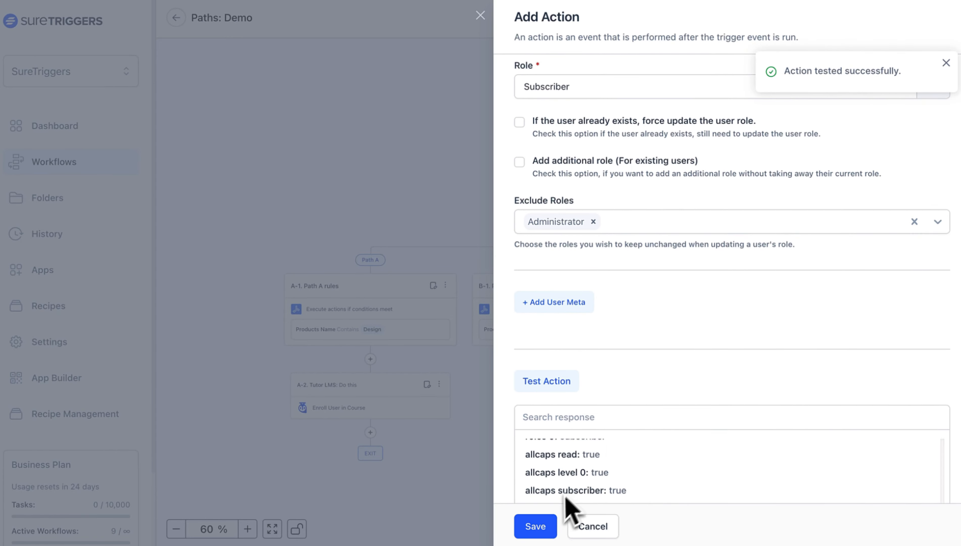
{"action": "left_click", "coordinate": [549, 525]}
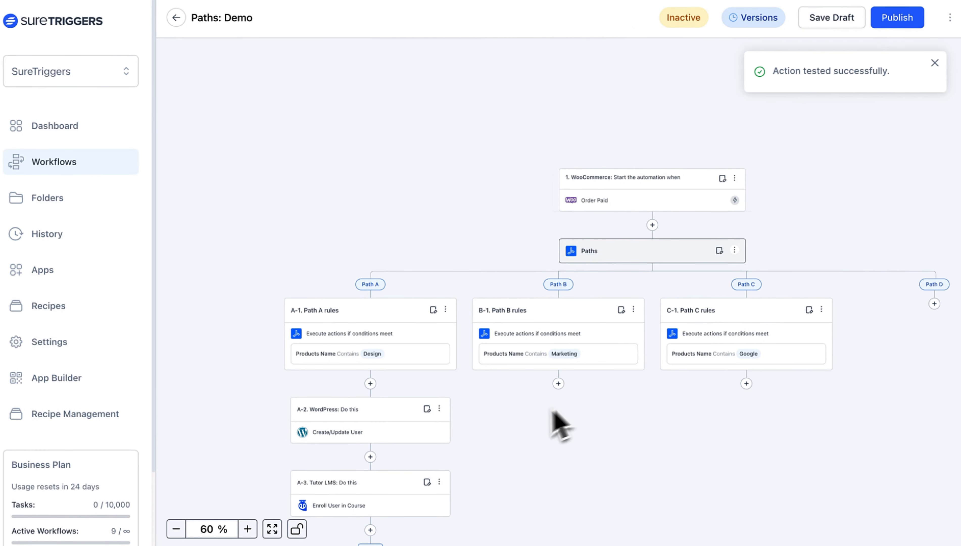
{"action": "scroll", "coordinate": [500, 420], "scroll_direction": "down", "scroll_amount": 2}
{"action": "scroll", "coordinate": [499, 420], "scroll_direction": "up", "scroll_amount": 6}
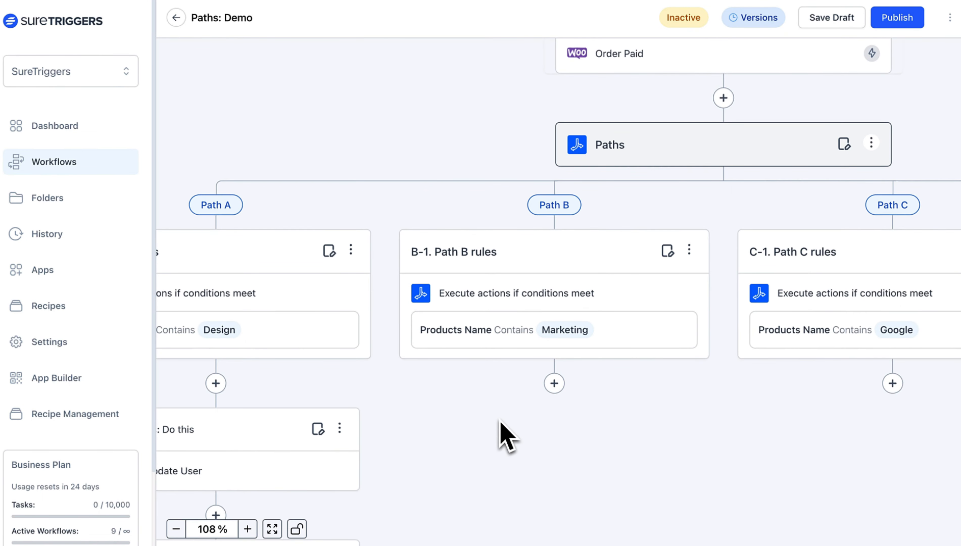
{"action": "scroll", "coordinate": [500, 420], "scroll_direction": "down", "scroll_amount": 6}
{"action": "scroll", "coordinate": [498, 420], "scroll_direction": "up", "scroll_amount": 1}
{"action": "scroll", "coordinate": [500, 437], "scroll_direction": "down", "scroll_amount": 1}
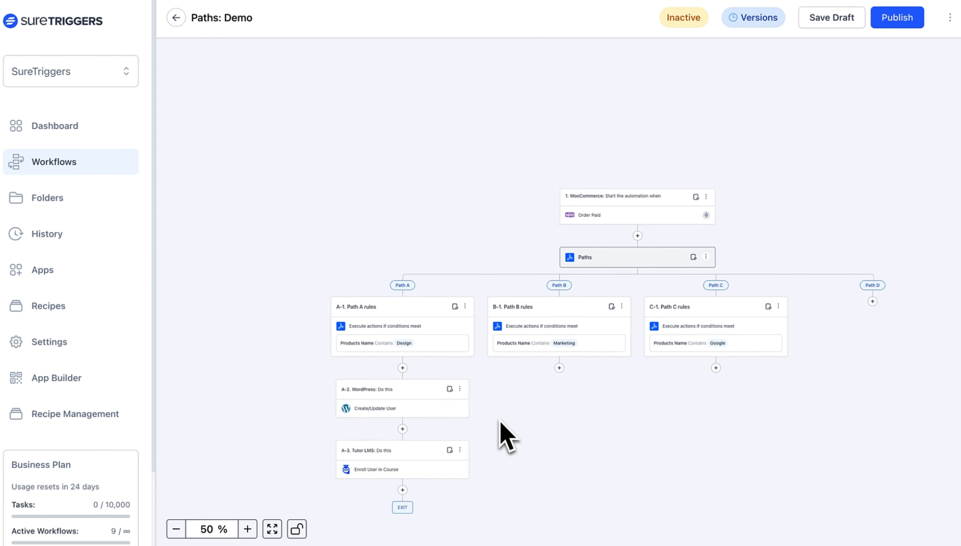
{"action": "scroll", "coordinate": [495, 433], "scroll_direction": "up", "scroll_amount": 3}
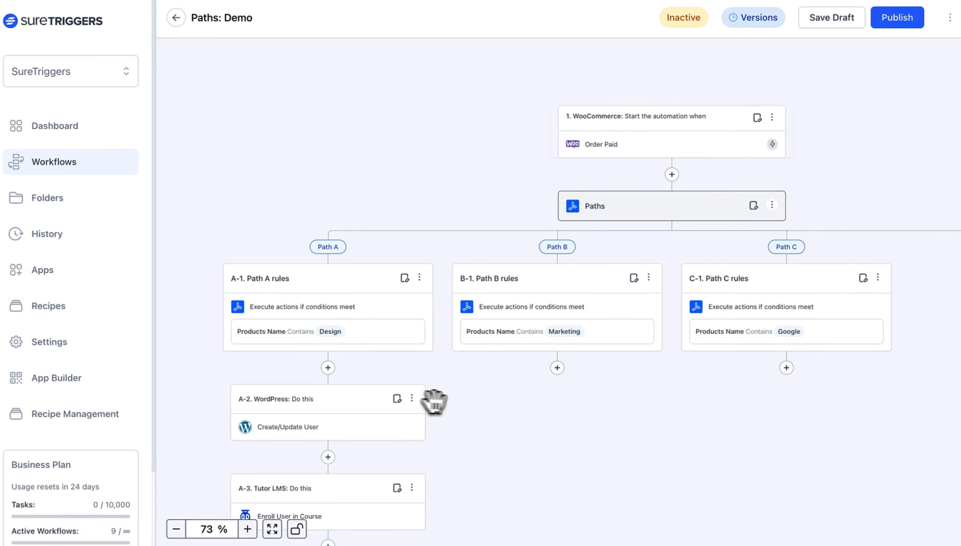
Test Path A's Enroll User in Course action for the Design Course, check its response and save the action.
{"action": "left_click_drag", "start_coordinate": [434, 402], "coordinate": [485, 317]}
{"action": "left_click", "coordinate": [374, 426]}
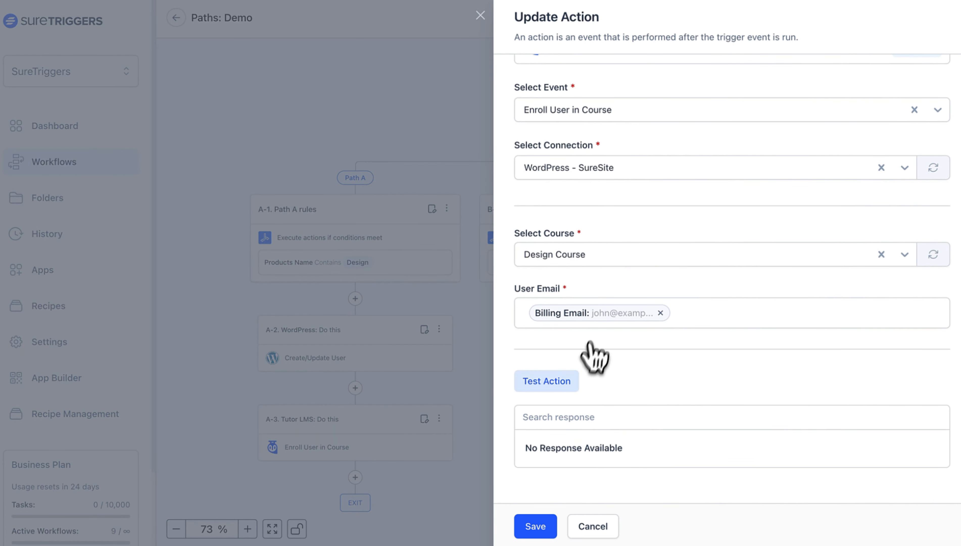
{"action": "left_click", "coordinate": [561, 383]}
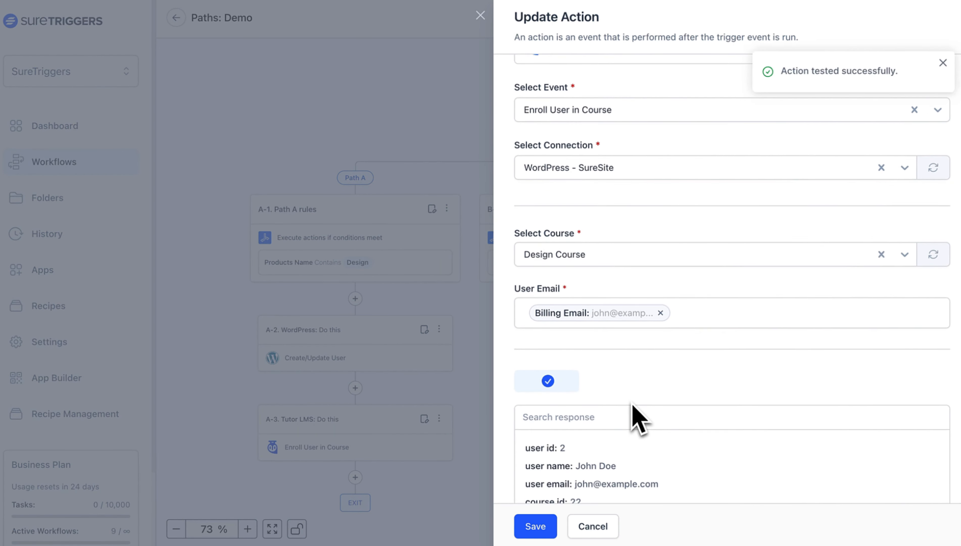
{"action": "scroll", "coordinate": [715, 230], "scroll_direction": "up", "scroll_amount": 3}
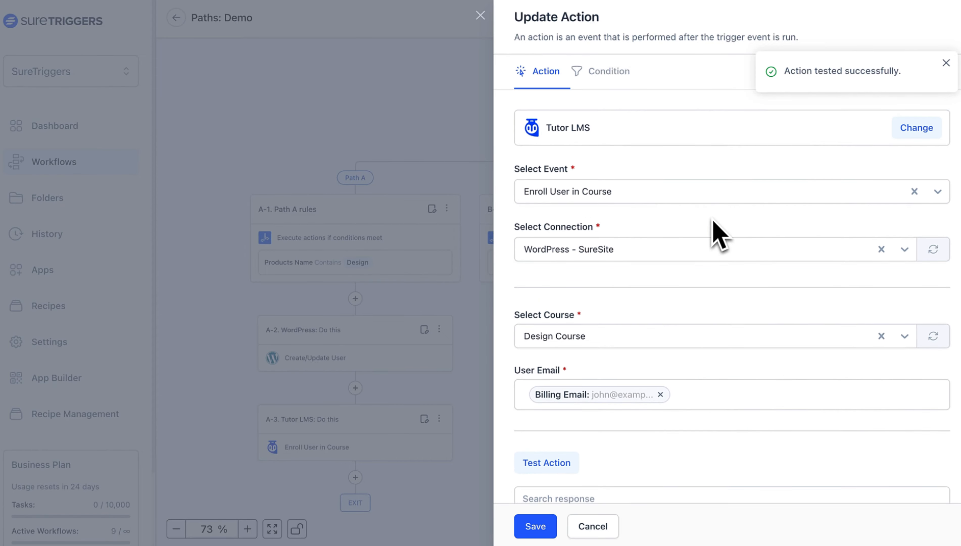
{"action": "scroll", "coordinate": [717, 232], "scroll_direction": "down", "scroll_amount": 5}
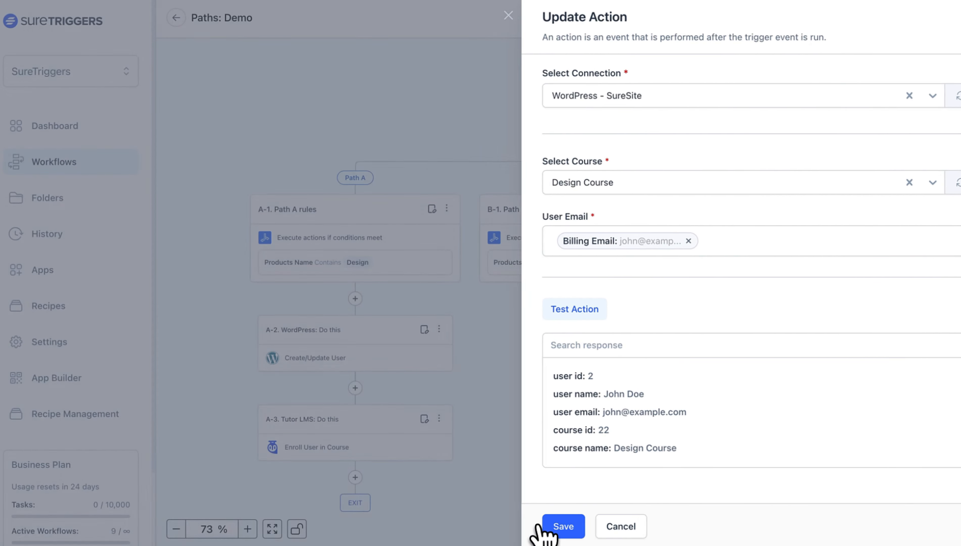
{"action": "left_click", "coordinate": [538, 527]}
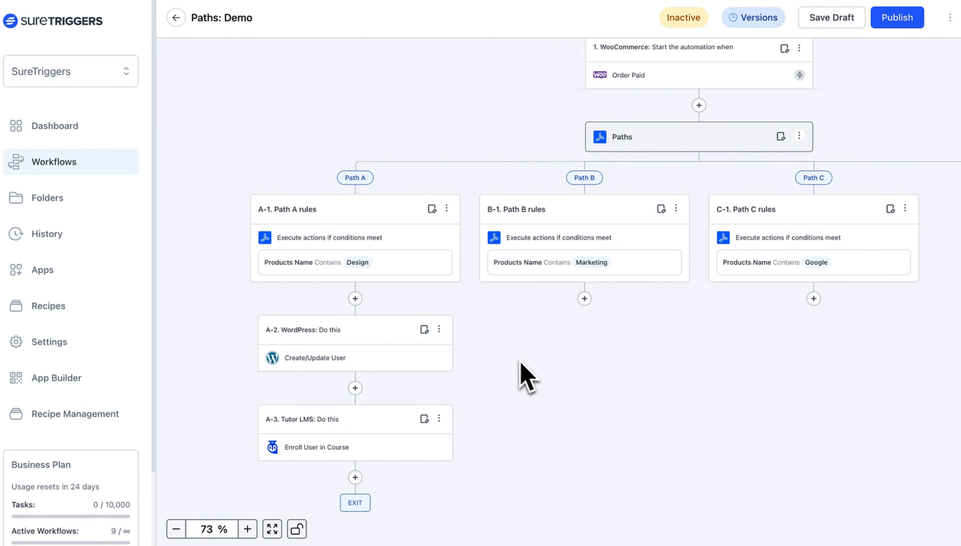
Copy the Create/Update User action from Path A and paste it directly below the WooCommerce Order Paid trigger.
{"action": "scroll", "coordinate": [525, 376], "scroll_direction": "up", "scroll_amount": 5}
{"action": "scroll", "coordinate": [522, 376], "scroll_direction": "down", "scroll_amount": 8}
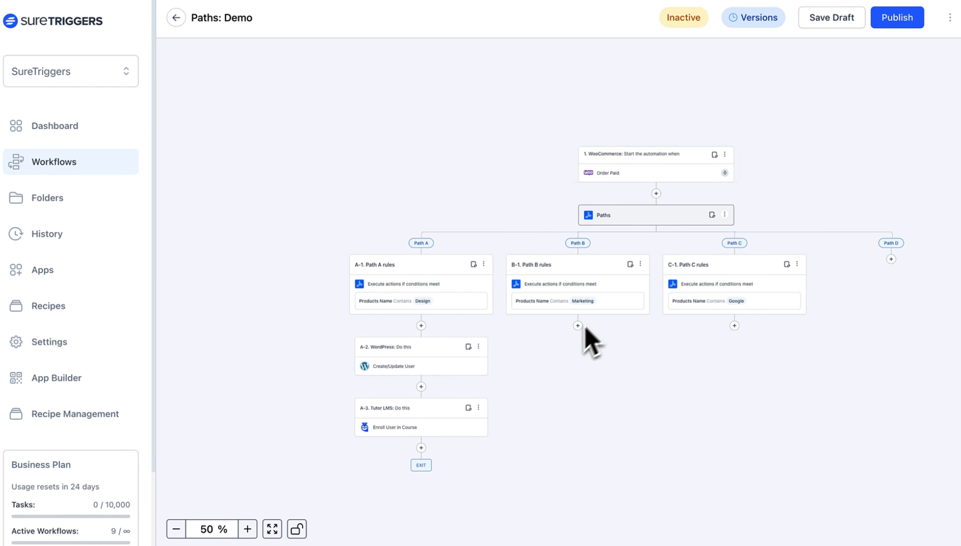
{"action": "scroll", "coordinate": [479, 349], "scroll_direction": "up", "scroll_amount": 4}
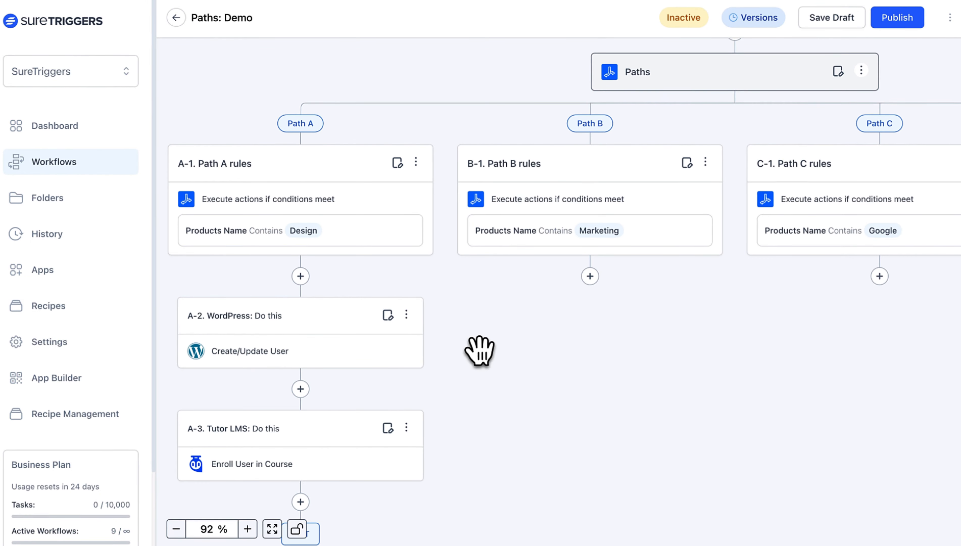
{"action": "left_click", "coordinate": [406, 314]}
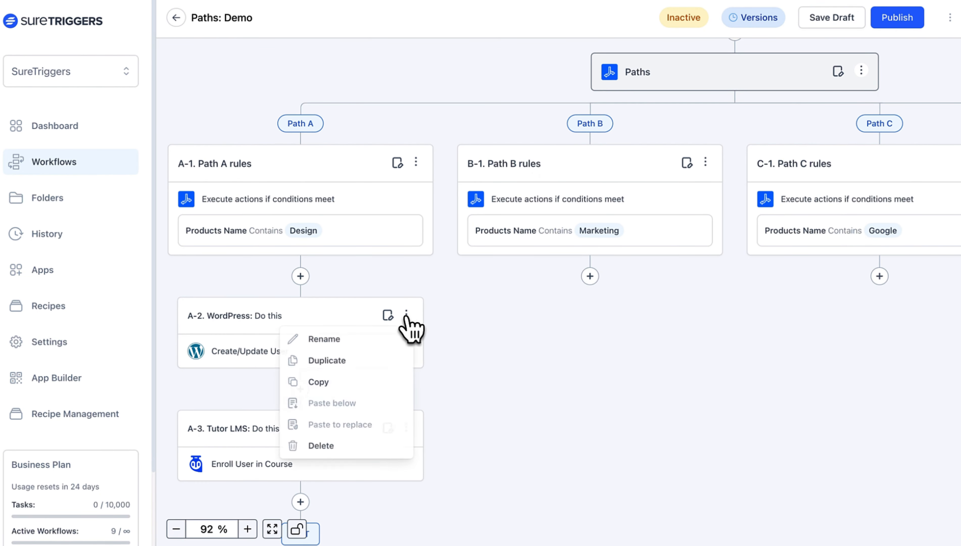
{"action": "left_click", "coordinate": [360, 381]}
{"action": "scroll", "coordinate": [360, 382], "scroll_direction": "up", "scroll_amount": 3}
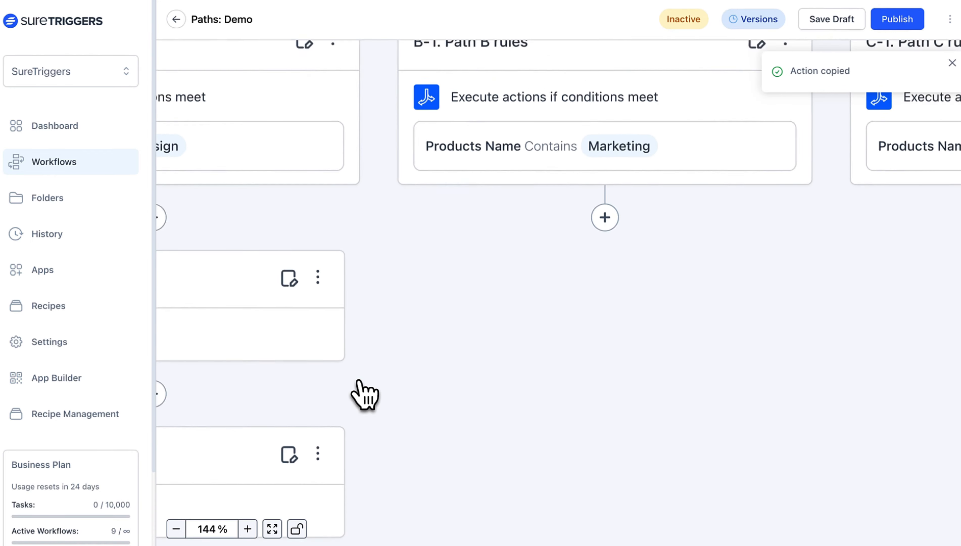
{"action": "scroll", "coordinate": [360, 381], "scroll_direction": "down", "scroll_amount": 5}
{"action": "scroll", "coordinate": [365, 395], "scroll_direction": "down", "scroll_amount": 1}
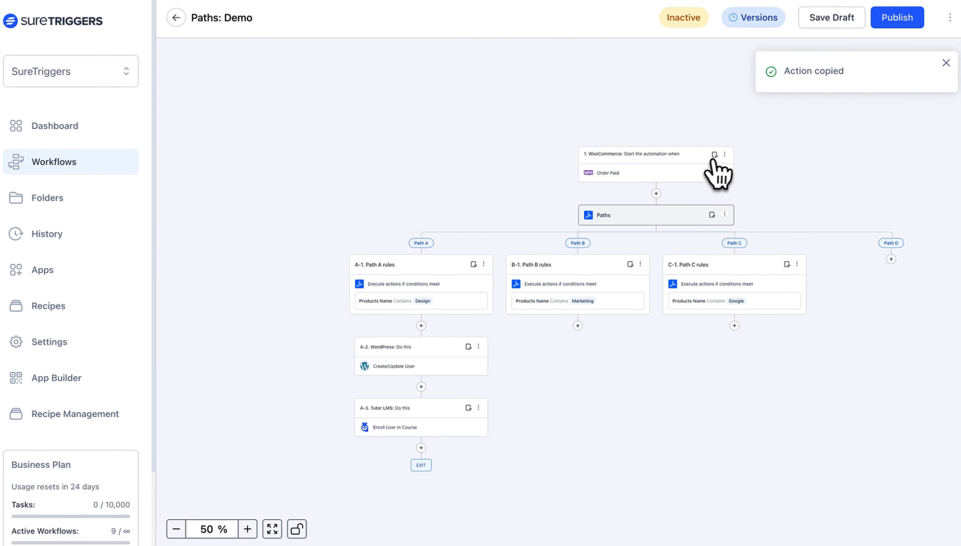
{"action": "left_click", "coordinate": [724, 154]}
{"action": "left_click", "coordinate": [717, 191]}
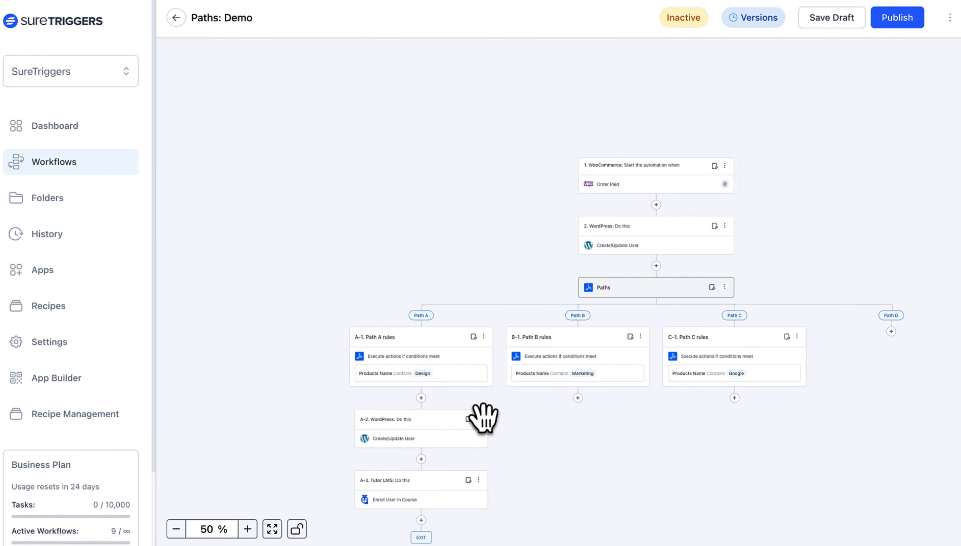
Delete the Create/Update User action from Path A and confirm the deletion.
{"action": "scroll", "coordinate": [480, 423], "scroll_direction": "up", "scroll_amount": 3}
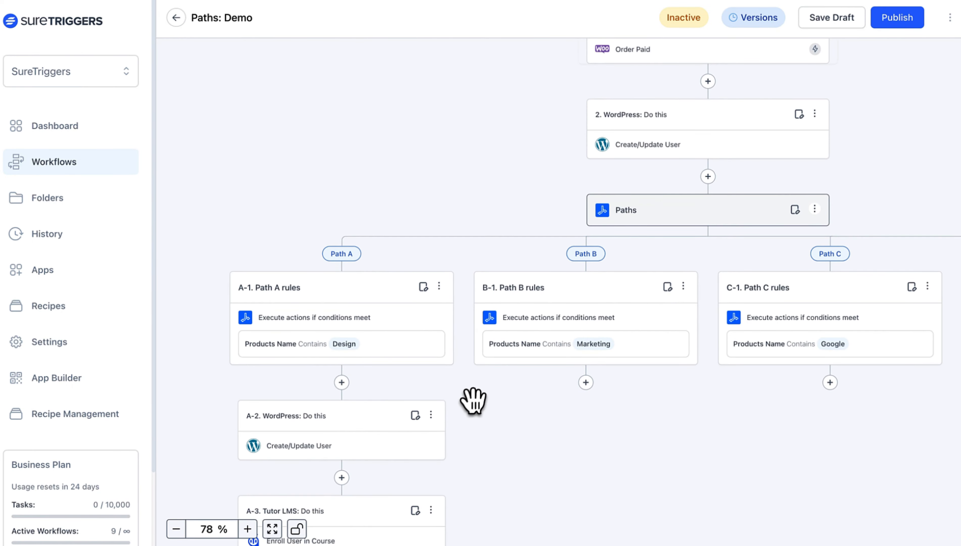
{"action": "left_click_drag", "start_coordinate": [470, 399], "coordinate": [512, 280]}
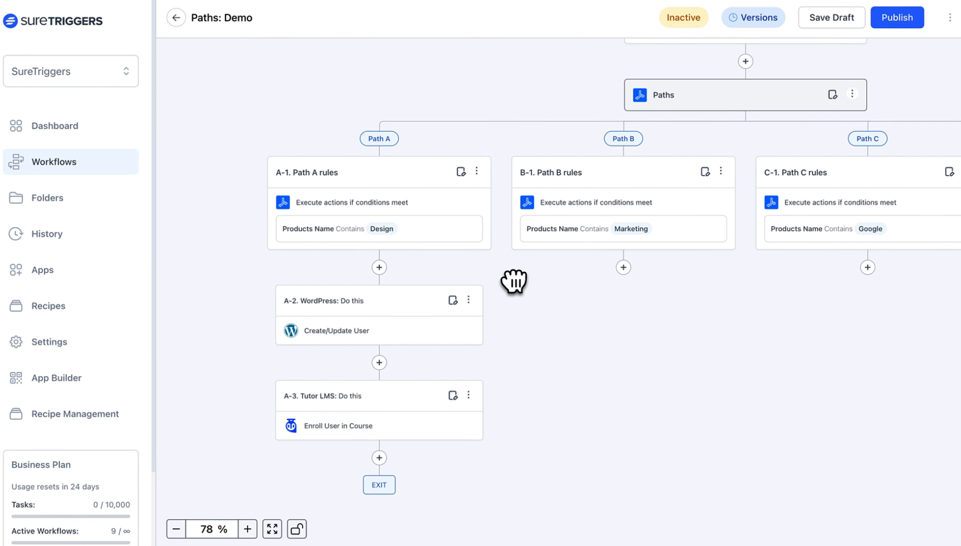
{"action": "left_click", "coordinate": [469, 301]}
{"action": "left_click", "coordinate": [435, 429]}
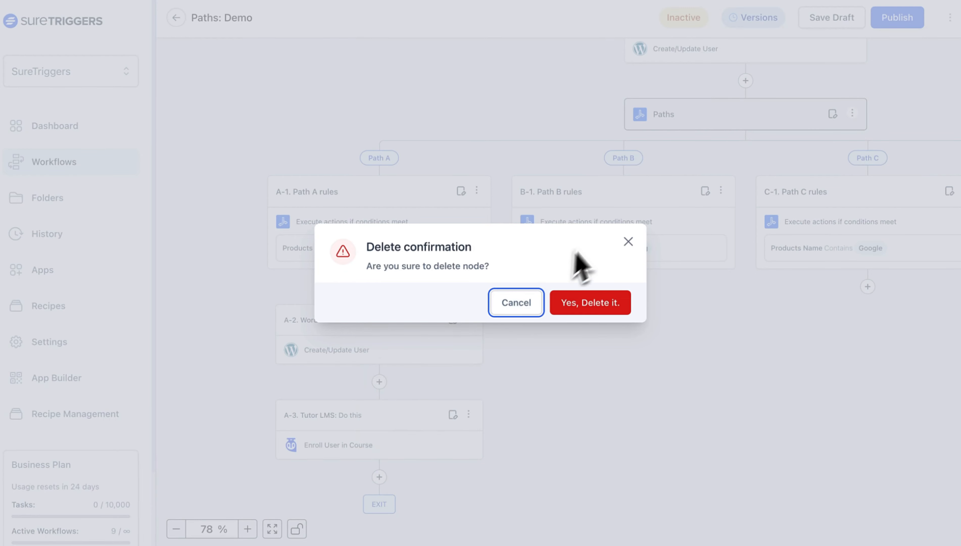
{"action": "left_click", "coordinate": [590, 295]}
{"action": "scroll", "coordinate": [631, 330], "scroll_direction": "up", "scroll_amount": 4}
{"action": "scroll", "coordinate": [632, 331], "scroll_direction": "down", "scroll_amount": 6}
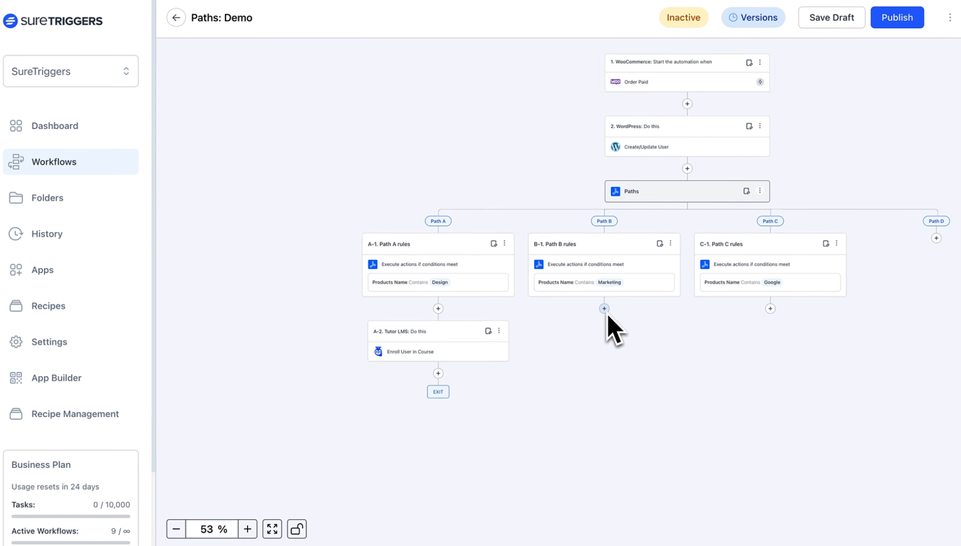
{"action": "left_click", "coordinate": [499, 332]}
{"action": "left_click", "coordinate": [475, 377]}
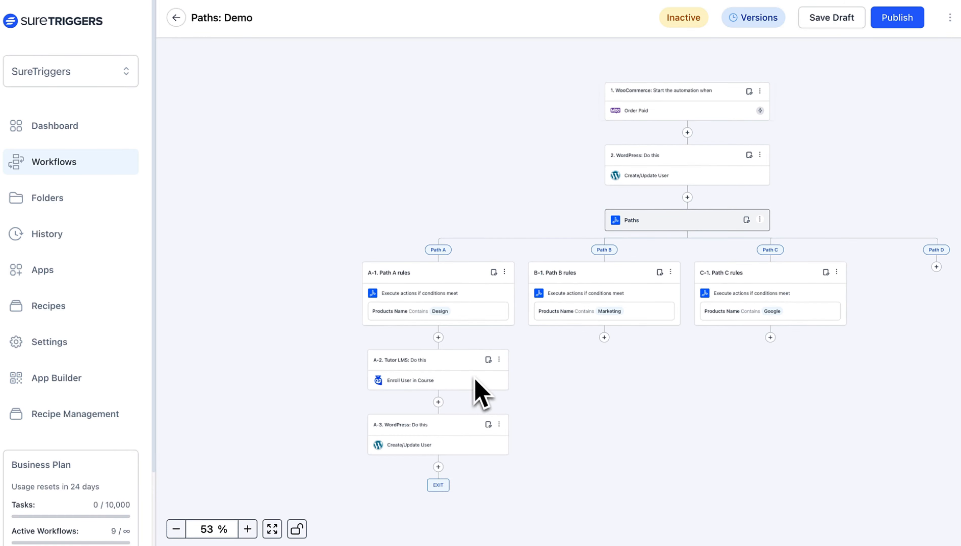
{"action": "left_click", "coordinate": [499, 424]}
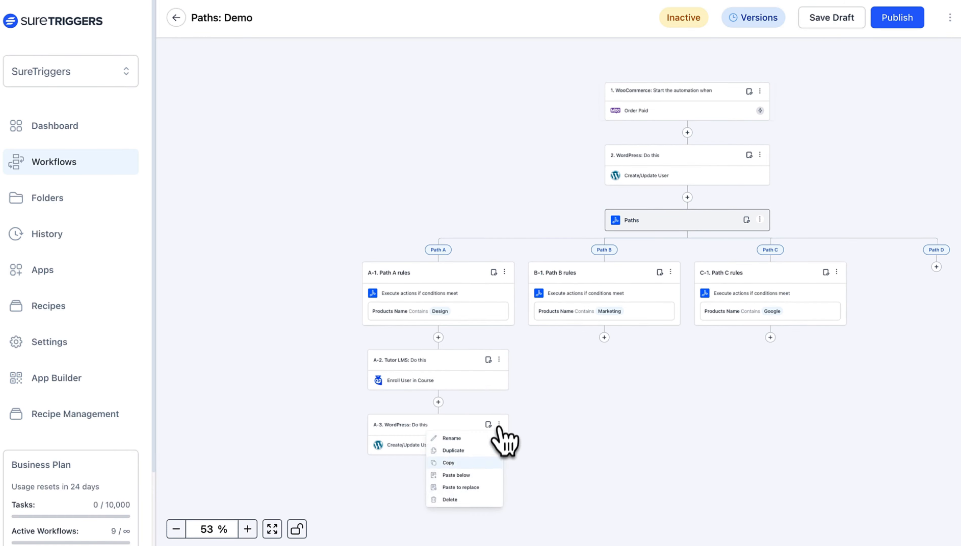
{"action": "left_click", "coordinate": [477, 499]}
{"action": "left_click", "coordinate": [583, 305]}
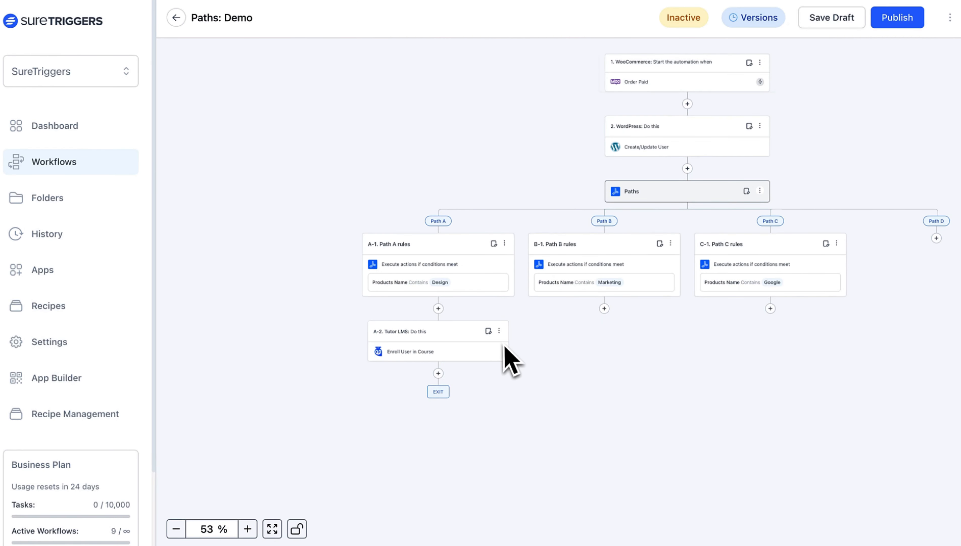
Copy Path A's Tutor LMS Enroll User in Course action and paste it below the Path B rules.
{"action": "left_click", "coordinate": [499, 330]}
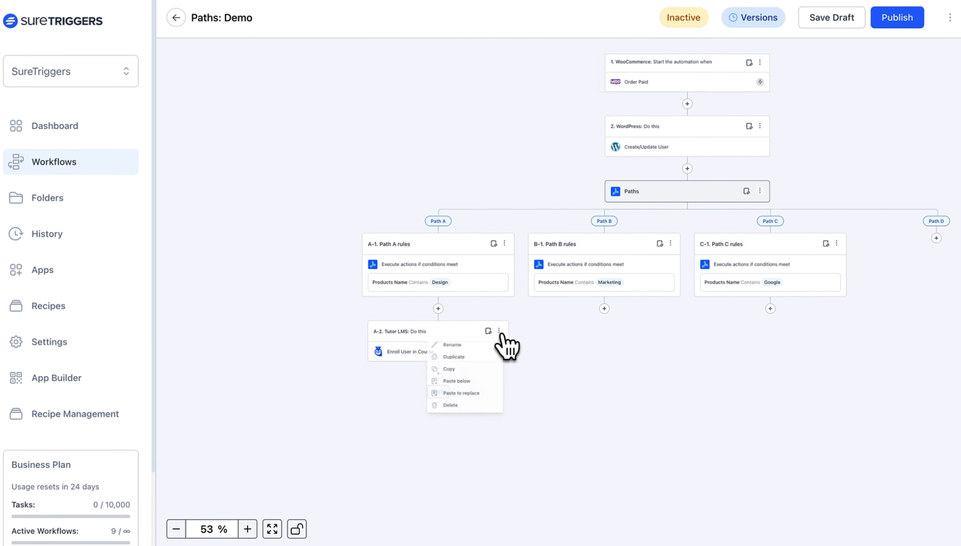
{"action": "left_click", "coordinate": [477, 370]}
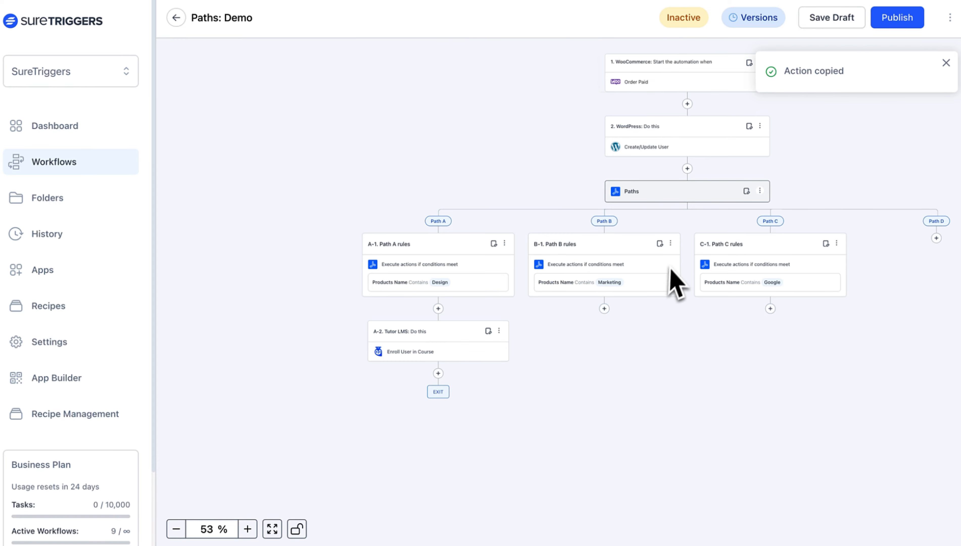
{"action": "left_click", "coordinate": [670, 244]}
{"action": "left_click", "coordinate": [658, 268]}
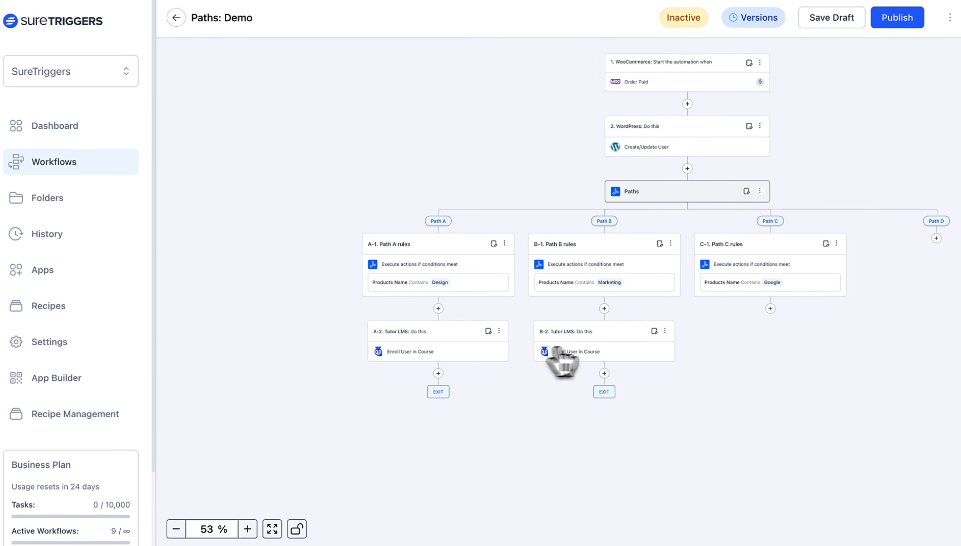
Set the course of Path B's Enroll User in Course action to Marketing Course and save the action.
{"action": "left_click", "coordinate": [596, 355]}
{"action": "left_click", "coordinate": [663, 255]}
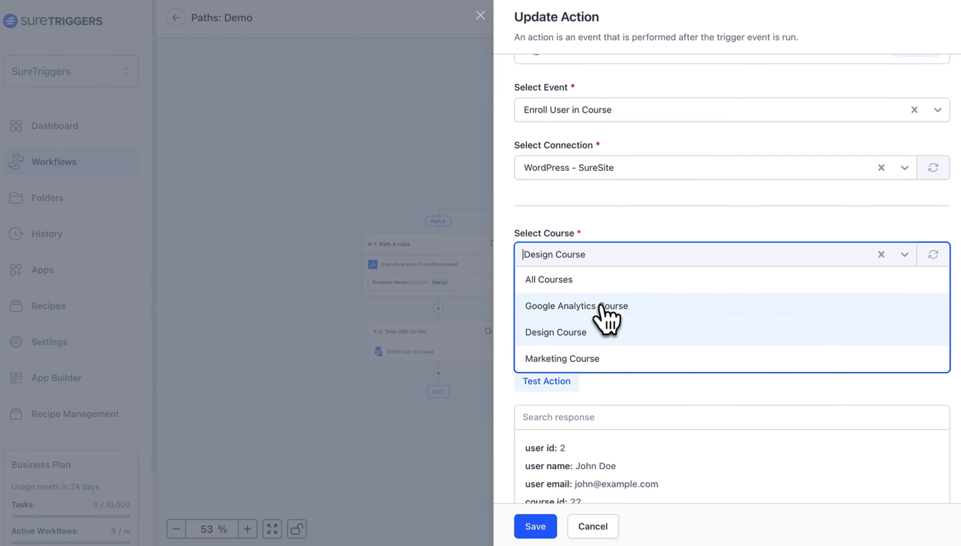
{"action": "left_click", "coordinate": [595, 360]}
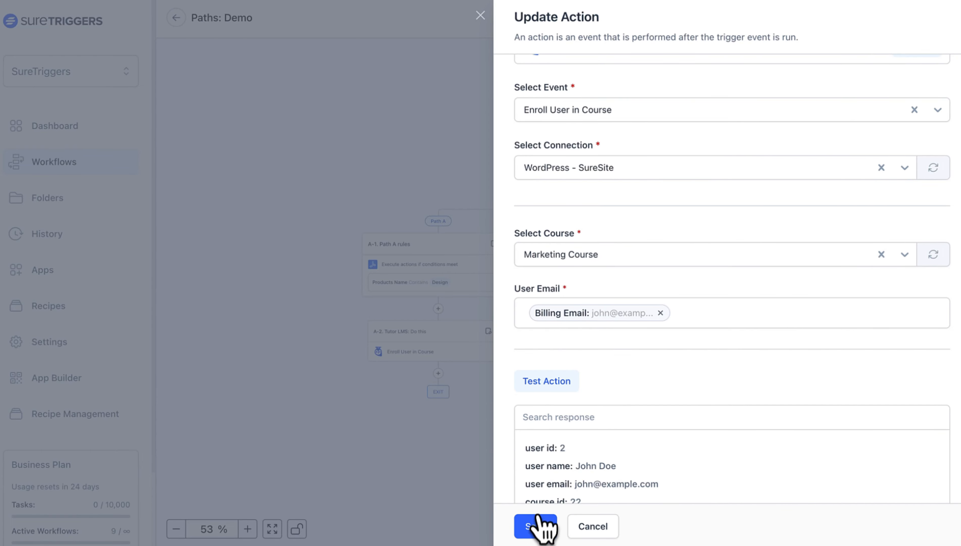
{"action": "left_click", "coordinate": [538, 525]}
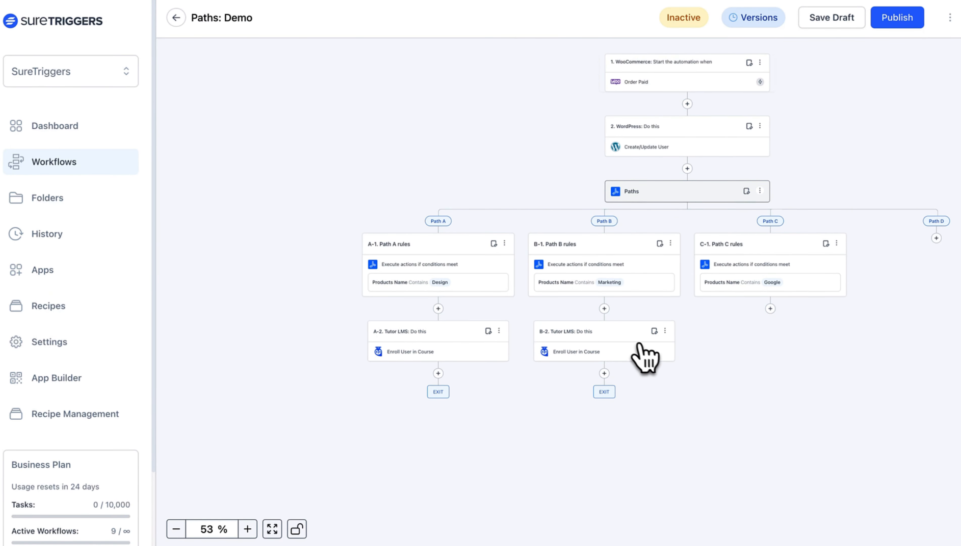
Paste the Enroll User in Course action below the Path C rules and save it with Google Analytics Course as the course.
{"action": "left_click", "coordinate": [836, 243]}
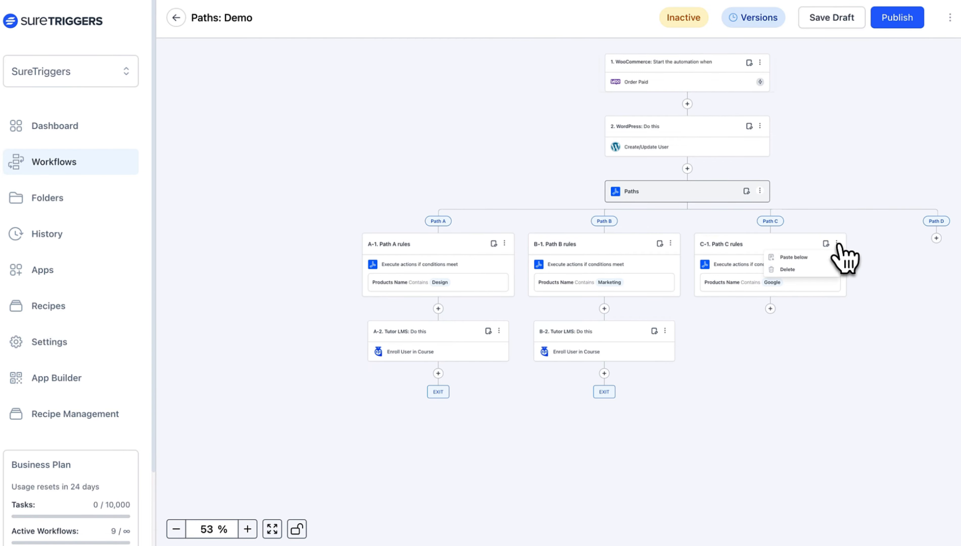
{"action": "left_click", "coordinate": [826, 257]}
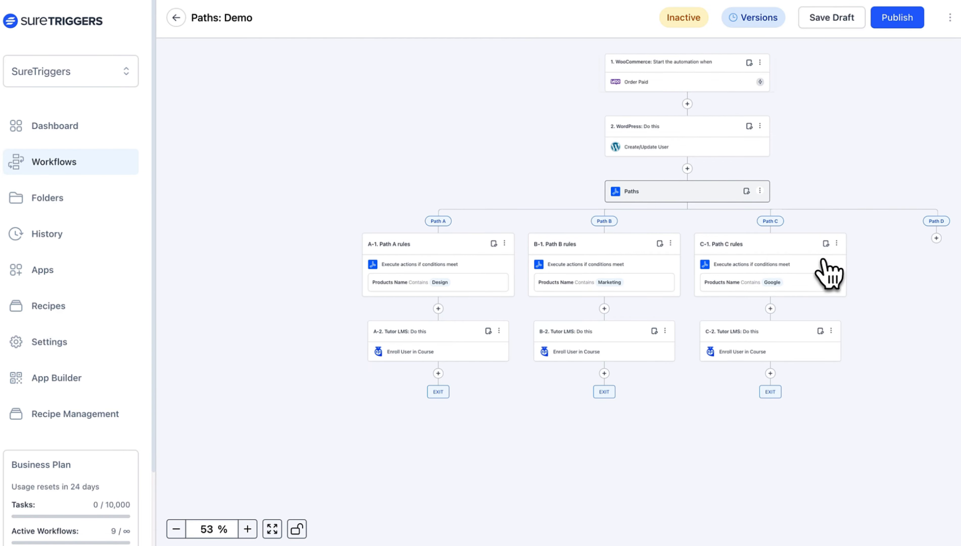
{"action": "left_click", "coordinate": [772, 353]}
{"action": "left_click", "coordinate": [680, 260]}
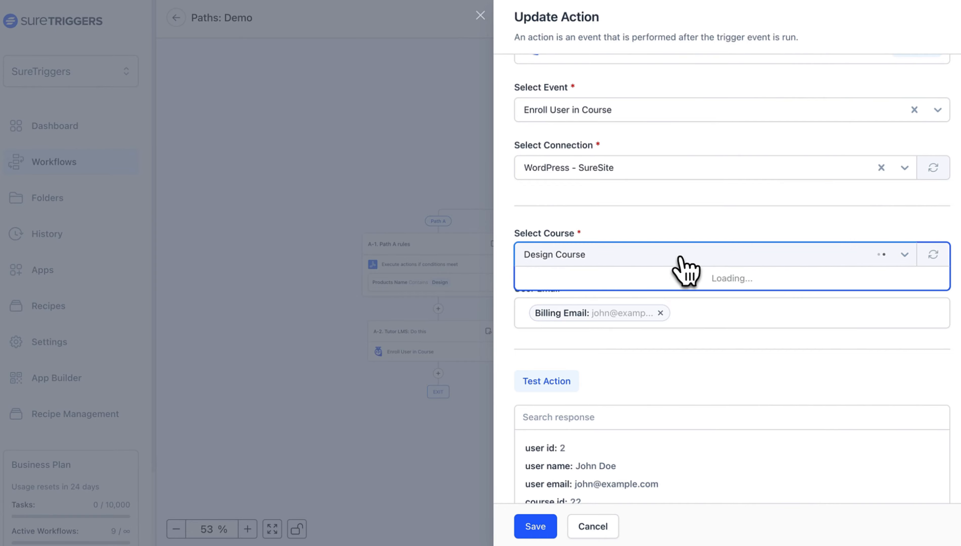
{"action": "left_click", "coordinate": [611, 310]}
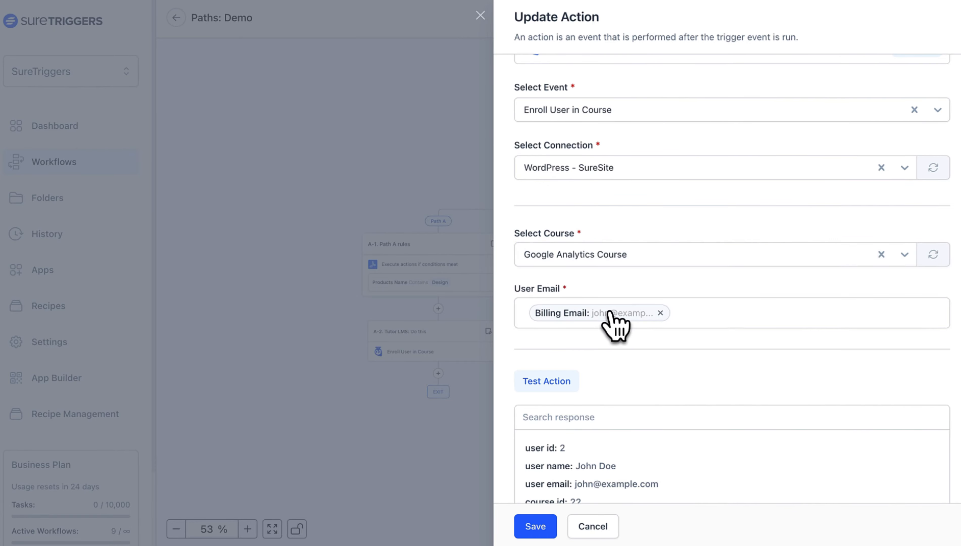
{"action": "left_click", "coordinate": [534, 526]}
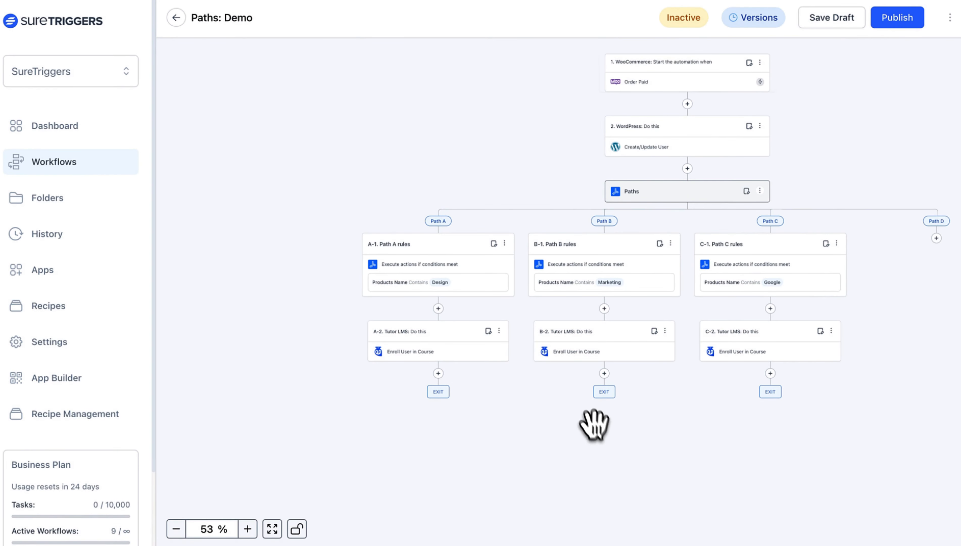
{"action": "left_click_drag", "start_coordinate": [568, 434], "coordinate": [515, 451]}
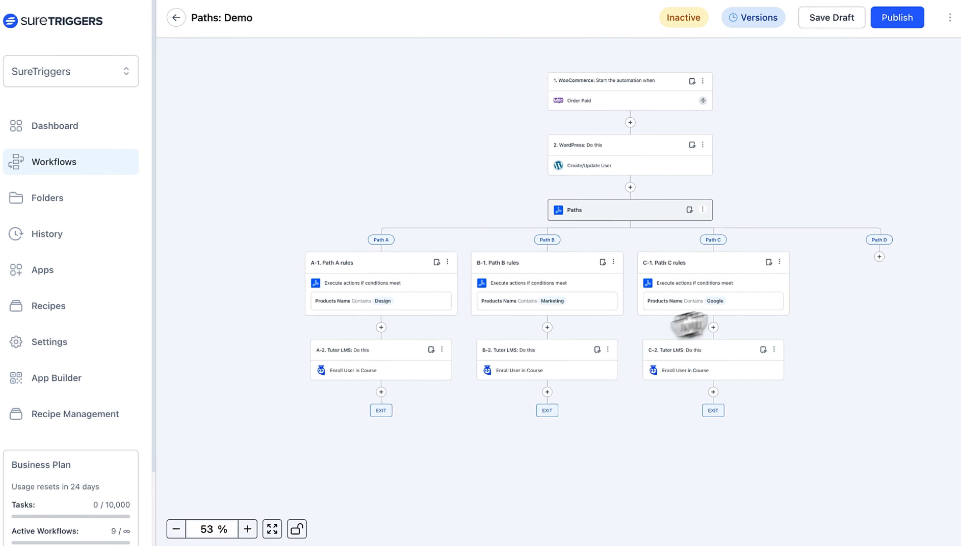
{"action": "left_click", "coordinate": [879, 257]}
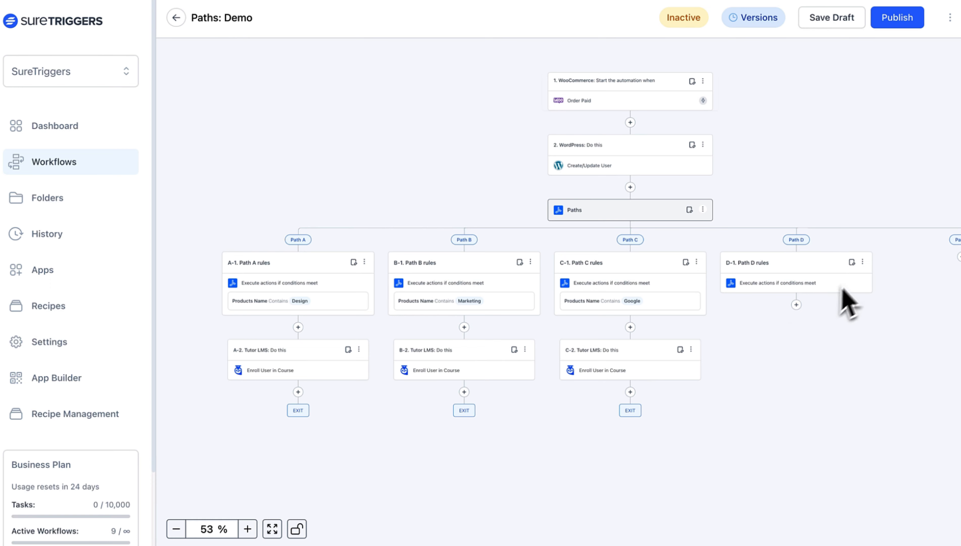
{"action": "left_click", "coordinate": [862, 262]}
{"action": "left_click", "coordinate": [844, 292]}
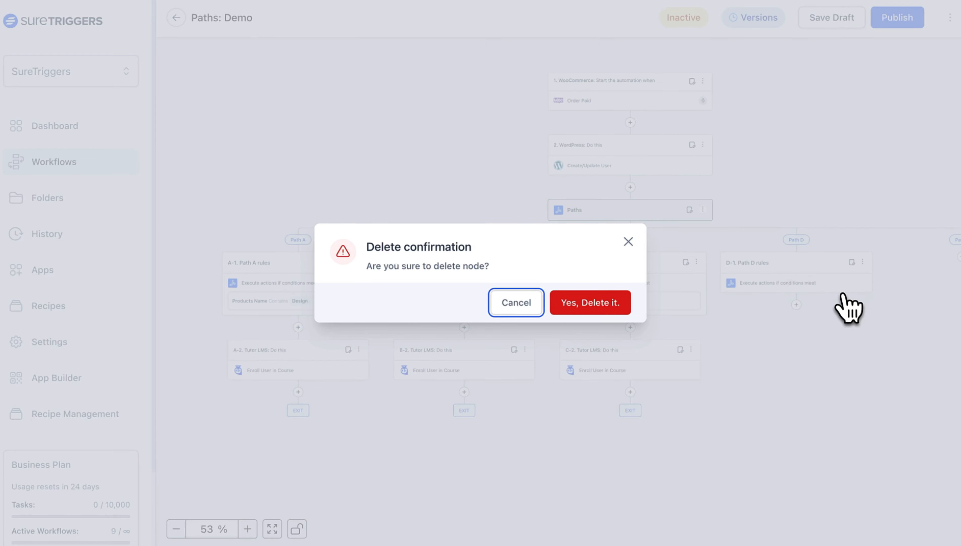
{"action": "left_click", "coordinate": [610, 303]}
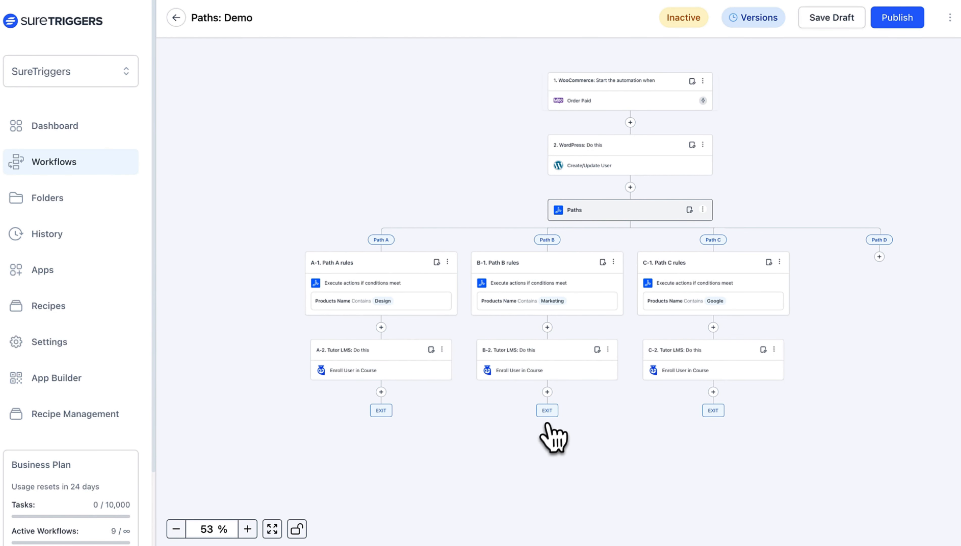